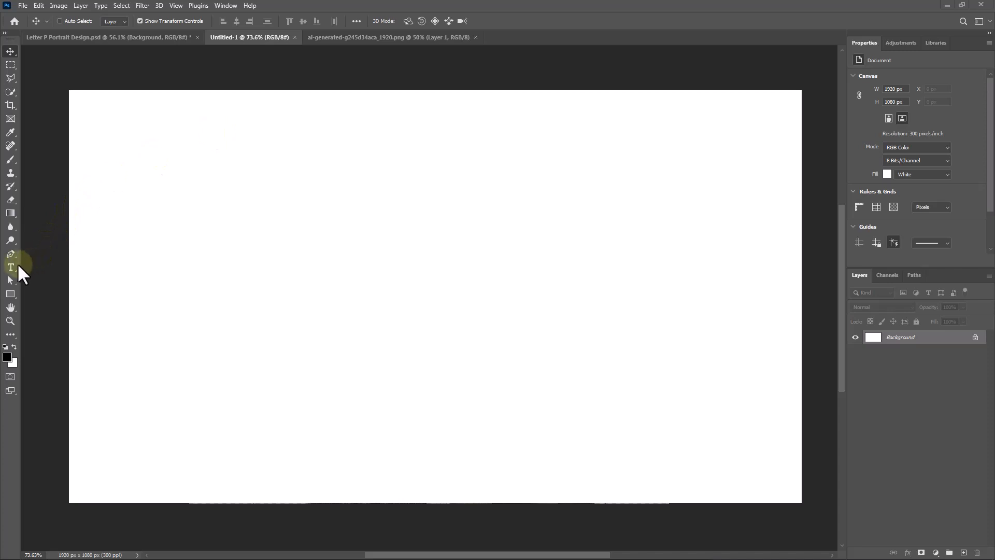
# - Add the letter P as text in Source Sans Variable Bold, 230 pt, with colour #97806c
pyautogui.click(11, 267)
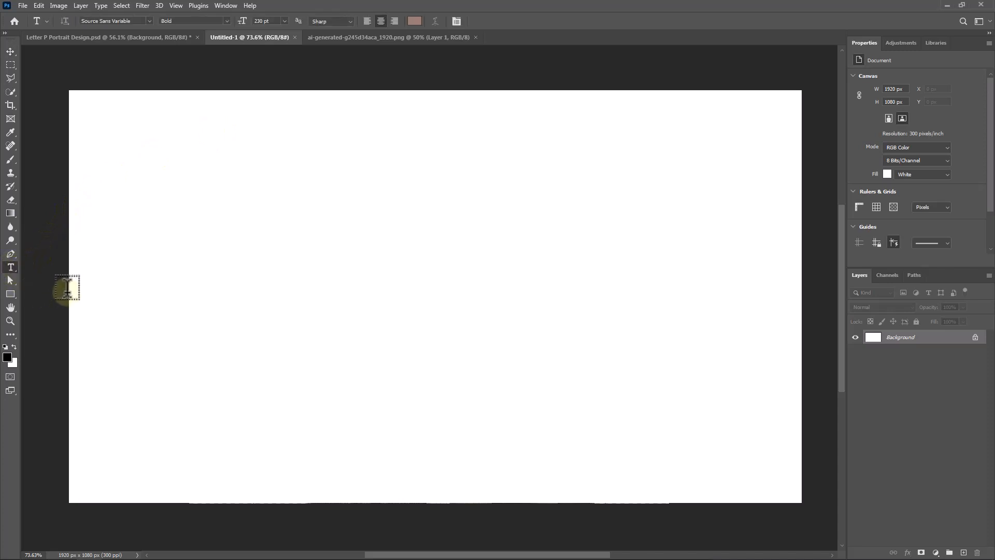
pyautogui.moveTo(144, 25)
pyautogui.mouseDown()
pyautogui.moveTo(96, 25)
pyautogui.moveTo(141, 25)
pyautogui.mouseUp()
pyautogui.click(141, 24)
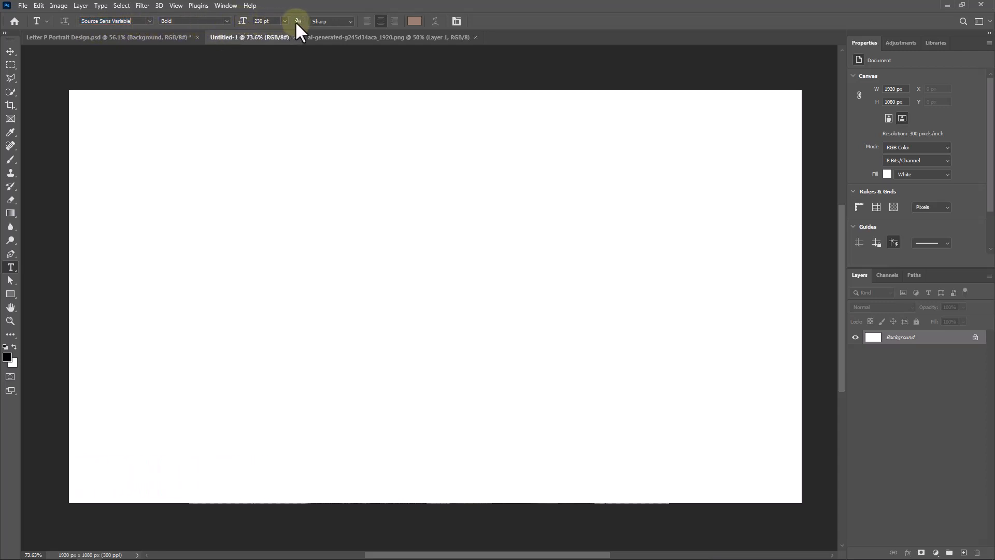
pyautogui.click(414, 21)
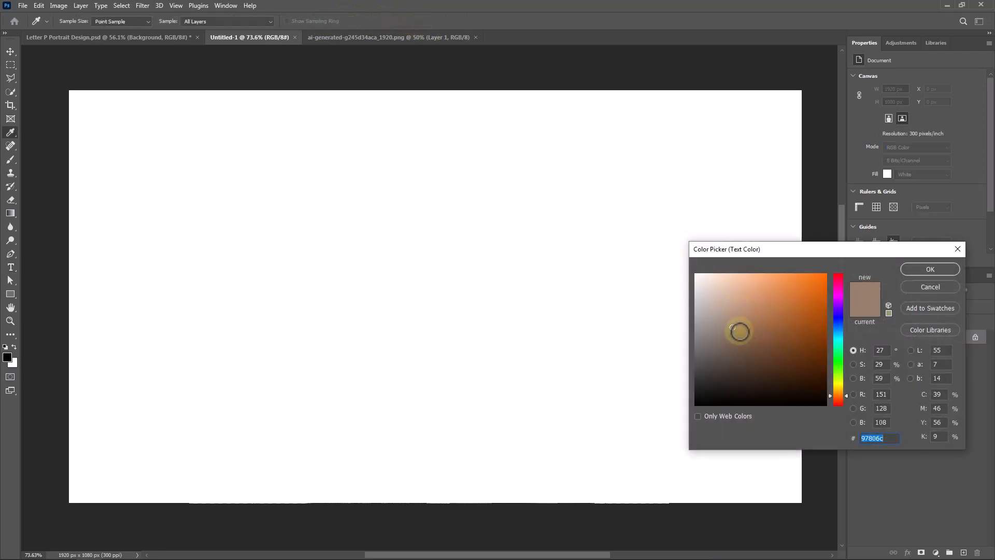
pyautogui.click(917, 268)
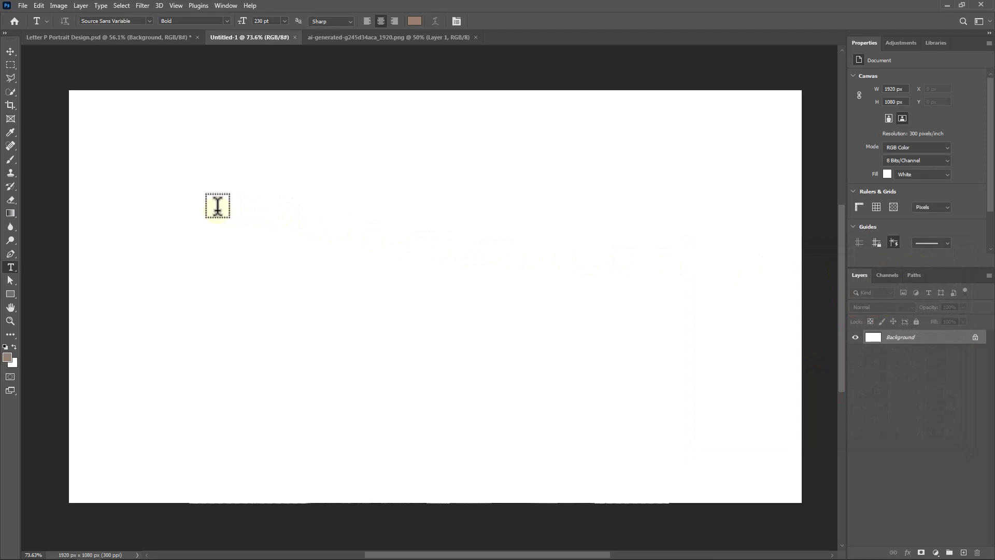
pyautogui.click(217, 205)
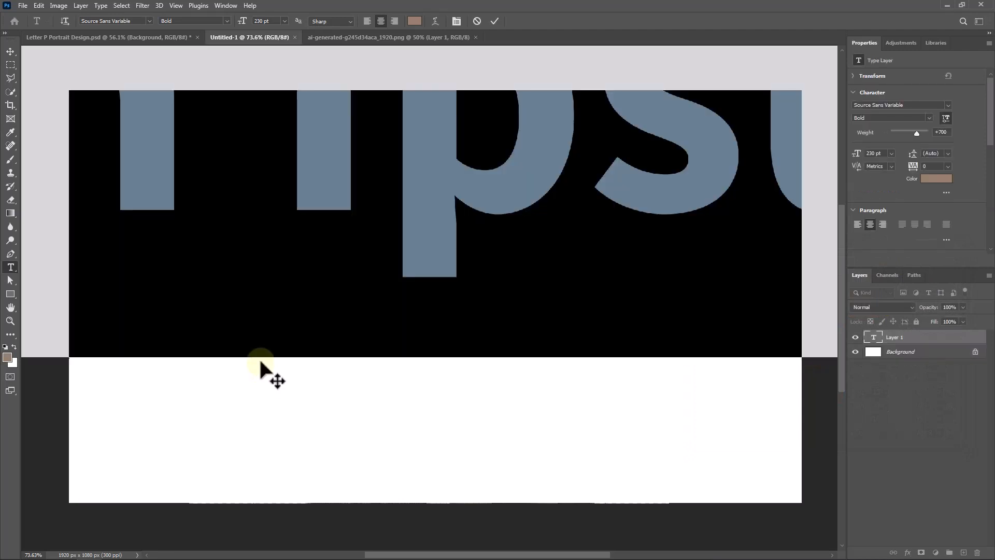
pyautogui.write('P')
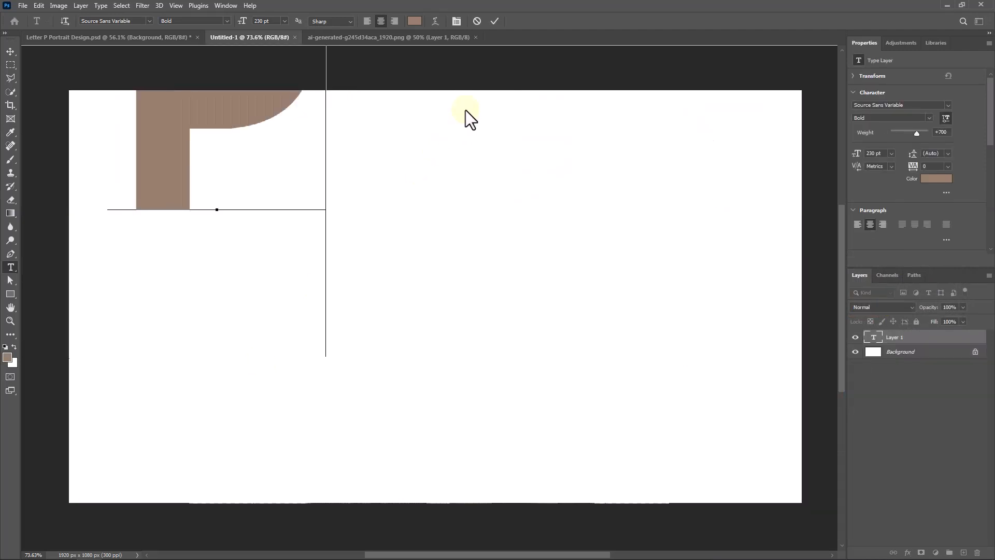
pyautogui.click(493, 22)
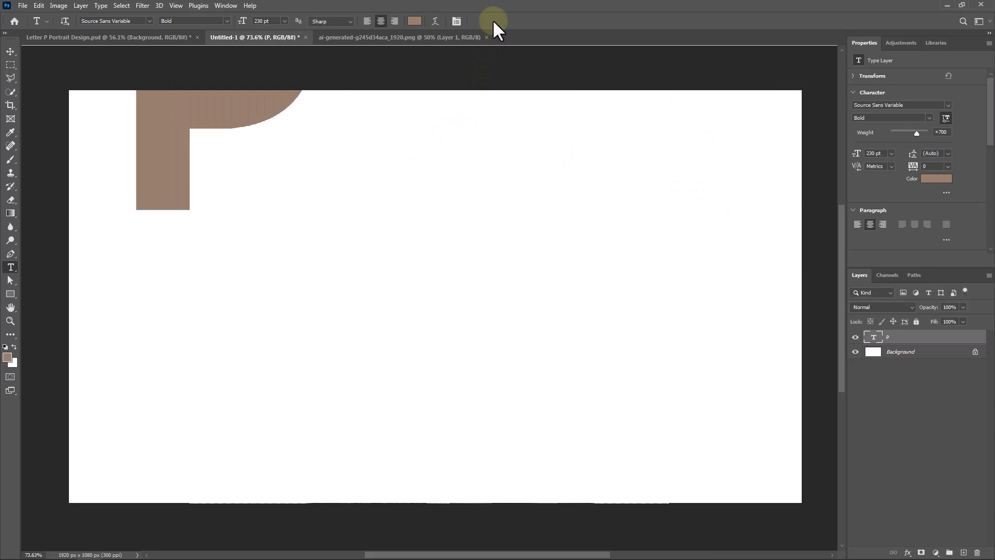
# - Centre the letter P horizontally and vertically on the canvas, clearing the selection when done
pyautogui.click(10, 52)
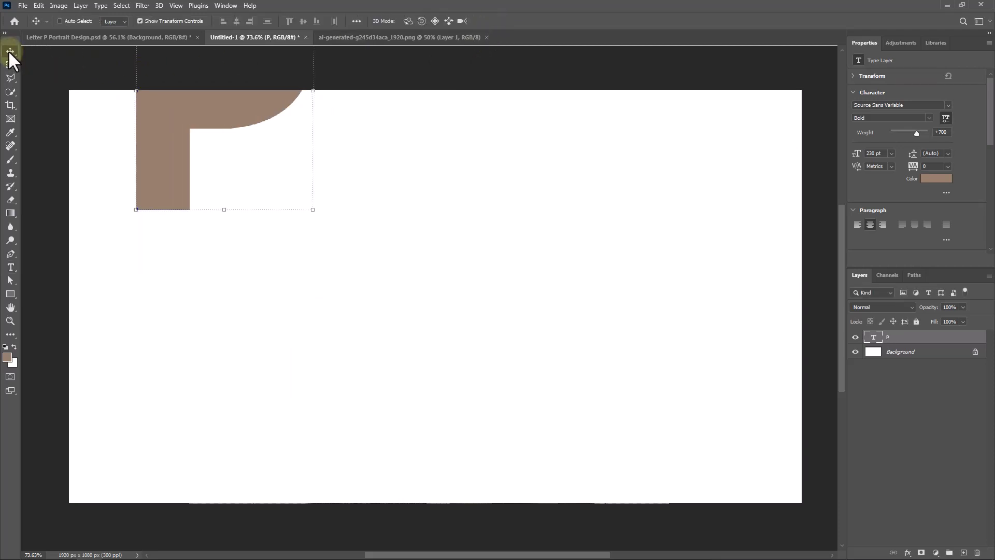
pyautogui.hotkey('ctrl', 'a')
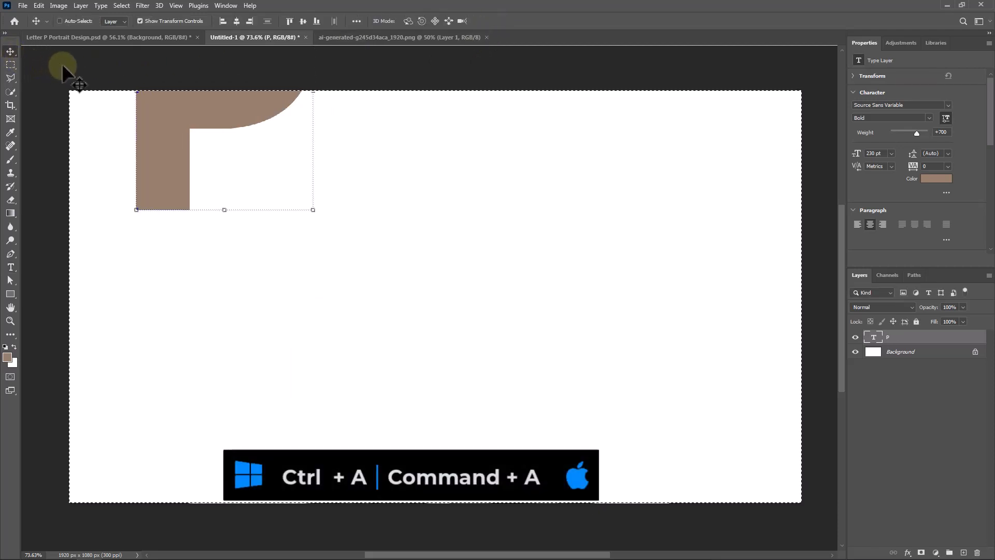
pyautogui.click(237, 21)
pyautogui.click(304, 22)
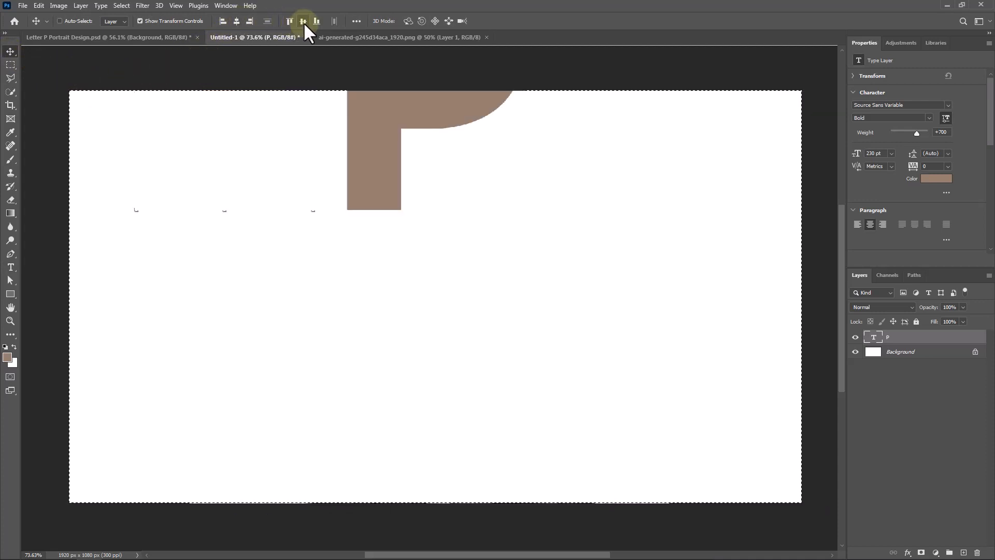
pyautogui.hotkey('ctrl', 'd')
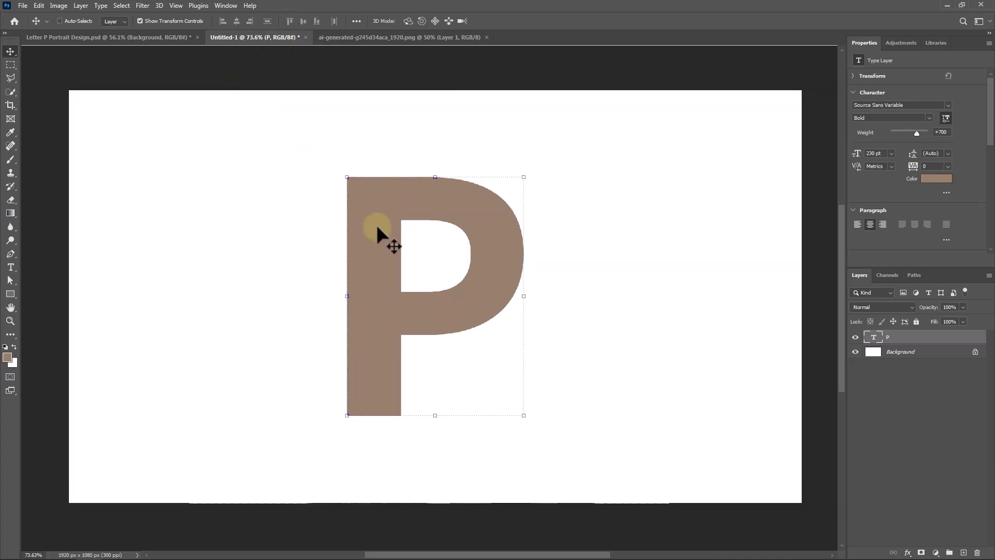
# - Copy the panda image from its own document onto the letter P in the Untitled-1 document
pyautogui.click(365, 37)
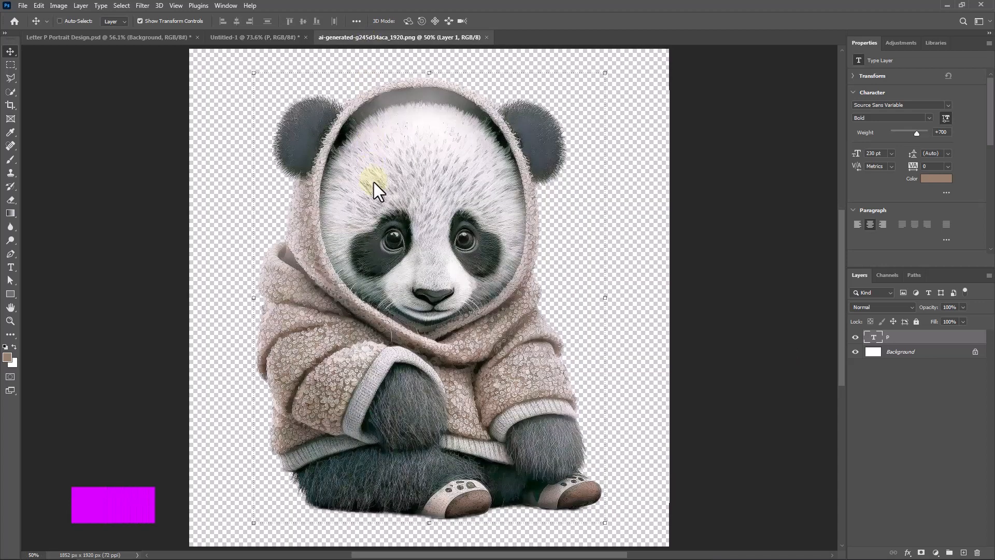
pyautogui.moveTo(439, 184); pyautogui.dragTo(427, 251)
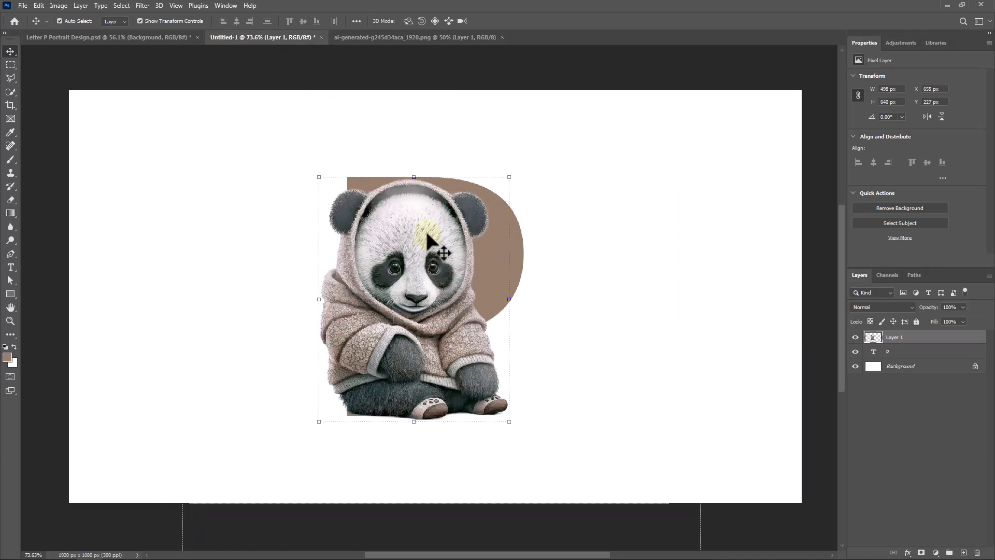
# - Rename the panda image's layer as Panda and convert it to a smart object
pyautogui.doubleClick(895, 337)
pyautogui.press('Return')
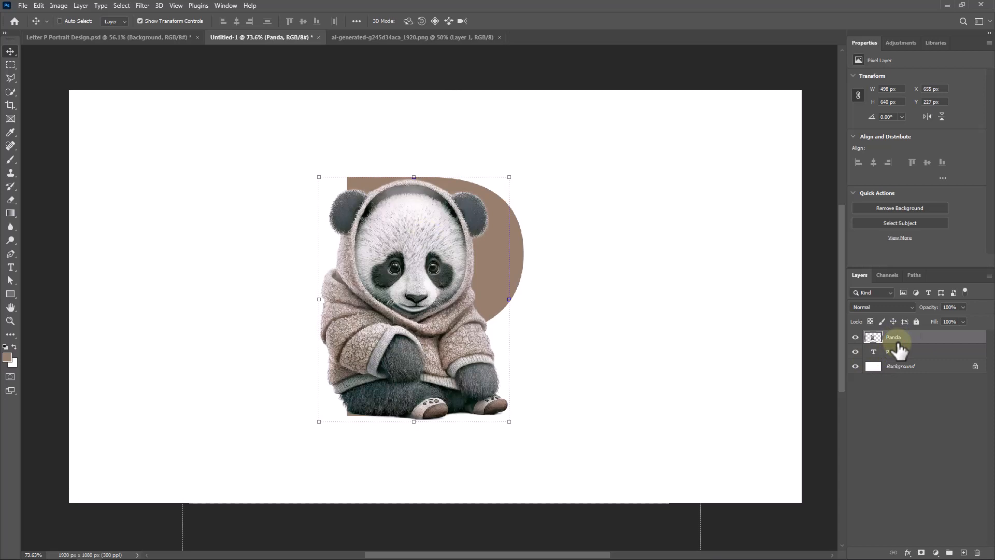
pyautogui.rightClick(913, 339)
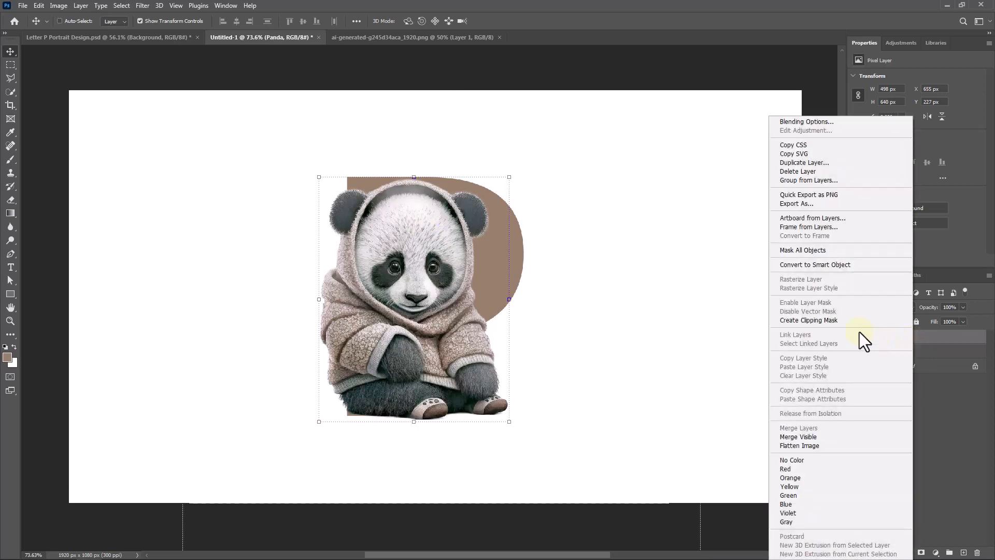
pyautogui.click(810, 262)
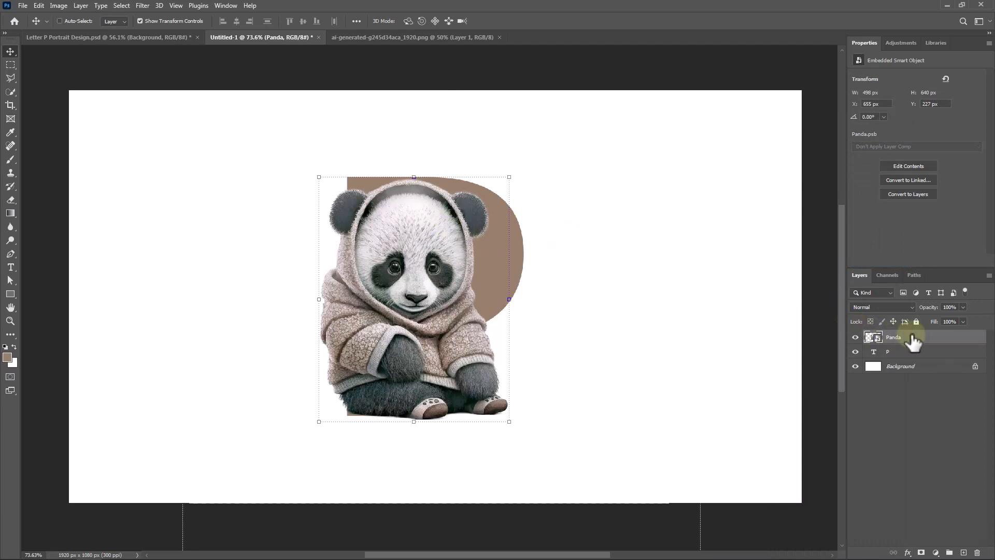
# - Lower the Panda layer's opacity to 63% and scale the panda to about 75%, positioned over the letter P's stem
pyautogui.moveTo(929, 310); pyautogui.dragTo(915, 318)
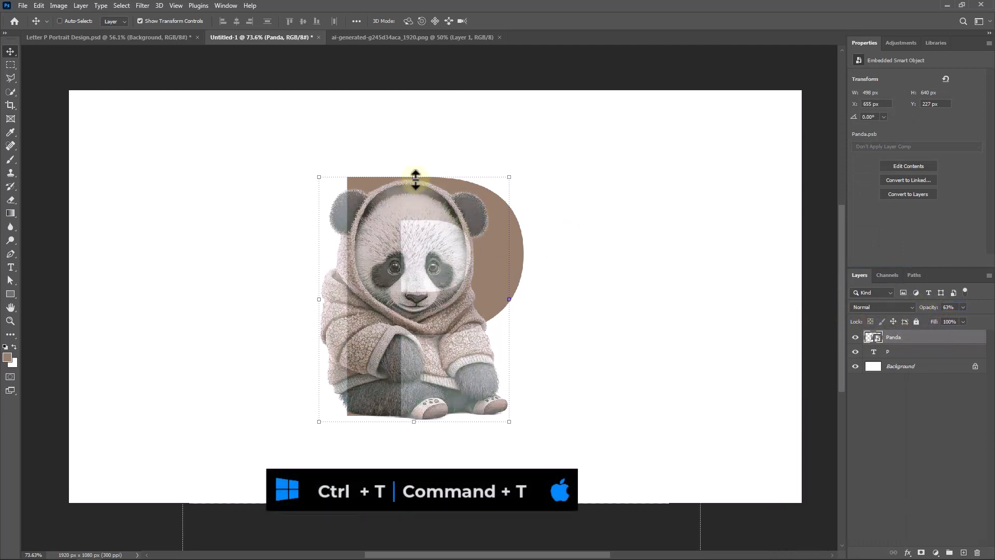
pyautogui.hotkey('ctrl', 't')
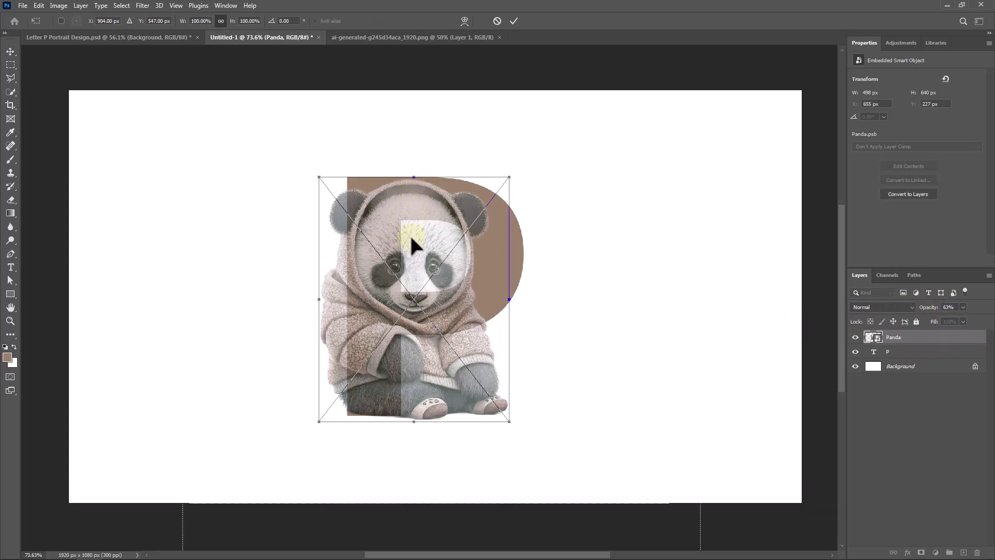
pyautogui.moveTo(412, 177); pyautogui.dragTo(406, 271)
pyautogui.moveTo(409, 306); pyautogui.dragTo(388, 305)
pyautogui.moveTo(392, 267); pyautogui.dragTo(398, 237)
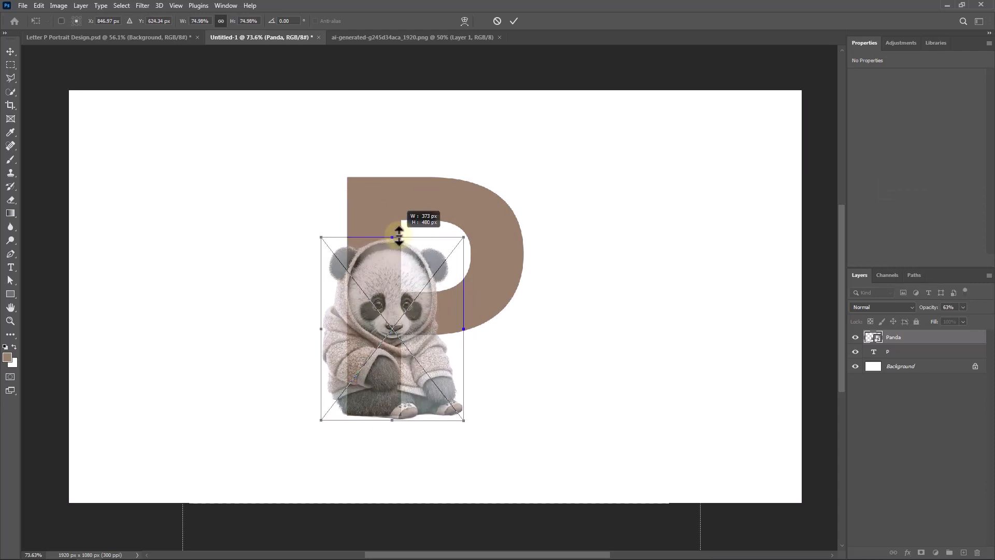
pyautogui.moveTo(373, 356); pyautogui.dragTo(404, 361)
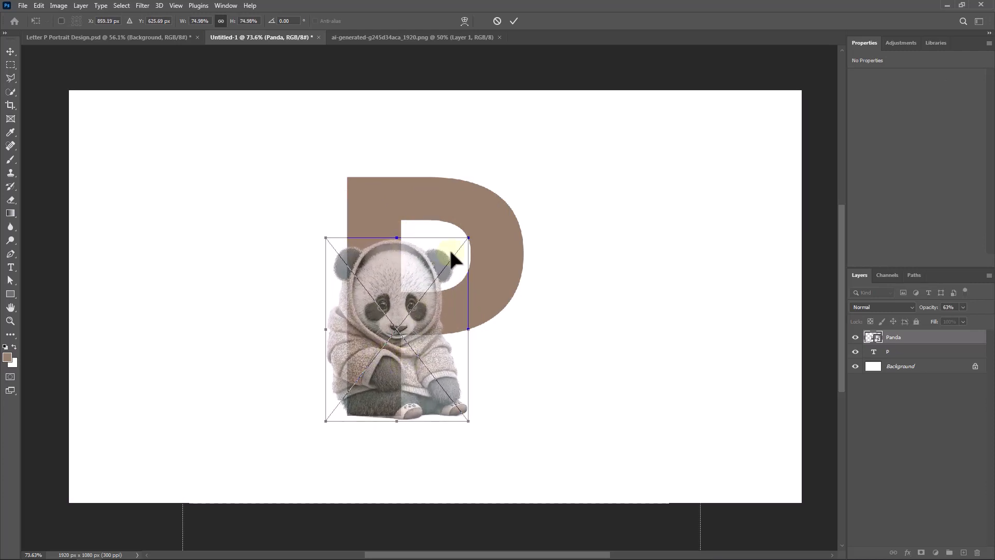
pyautogui.click(513, 21)
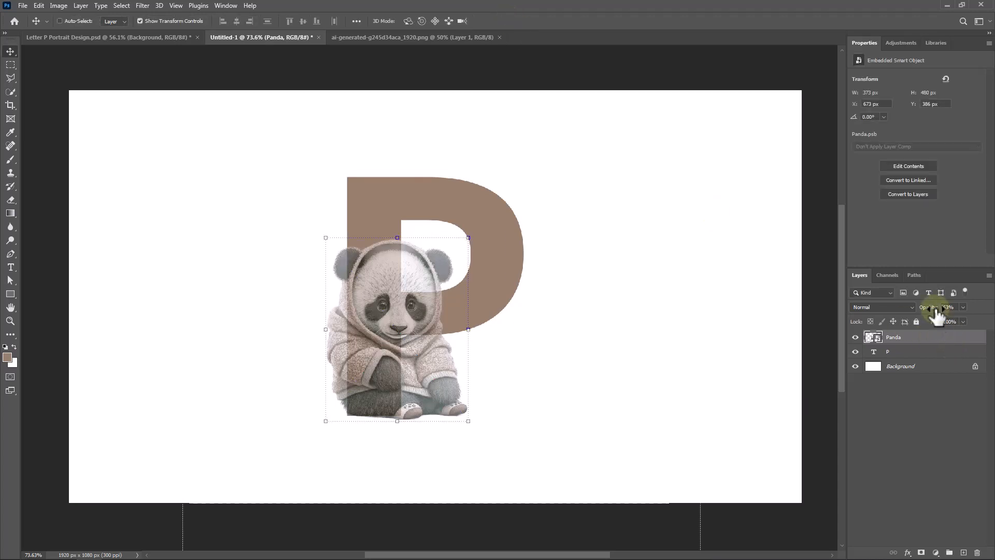
# - Restore the Panda layer's opacity to 100% and clip it to the letter P with a clipping mask
pyautogui.moveTo(935, 308); pyautogui.dragTo(989, 311)
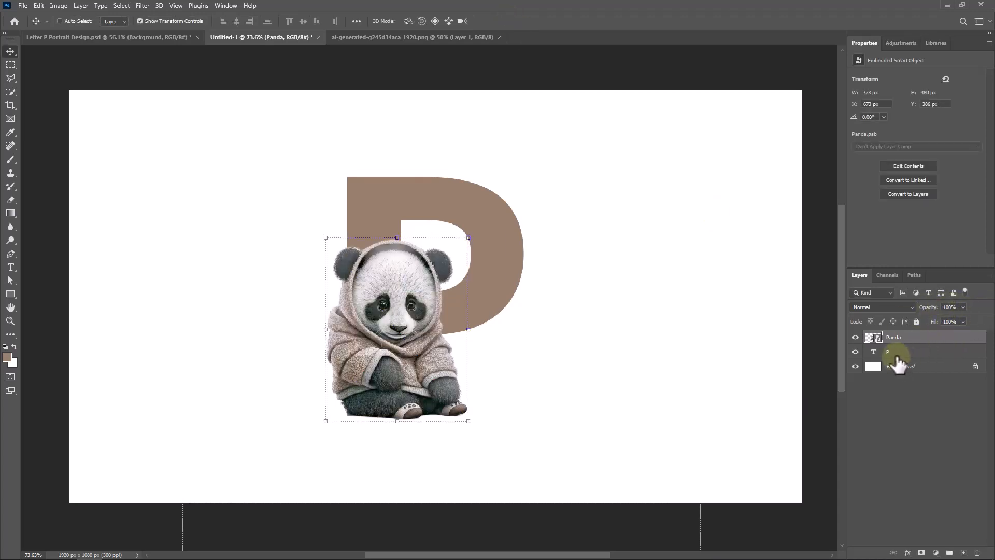
pyautogui.rightClick(917, 340)
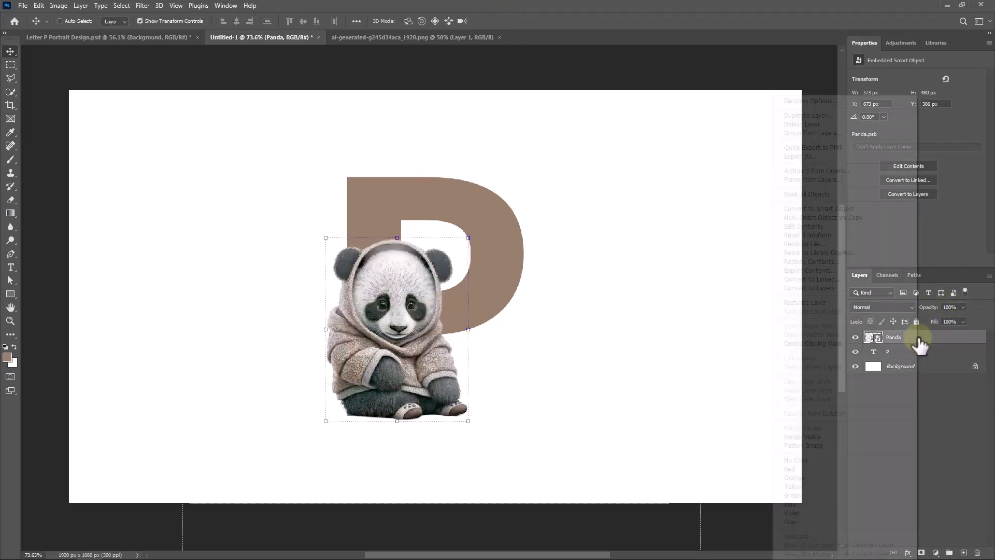
pyautogui.click(808, 343)
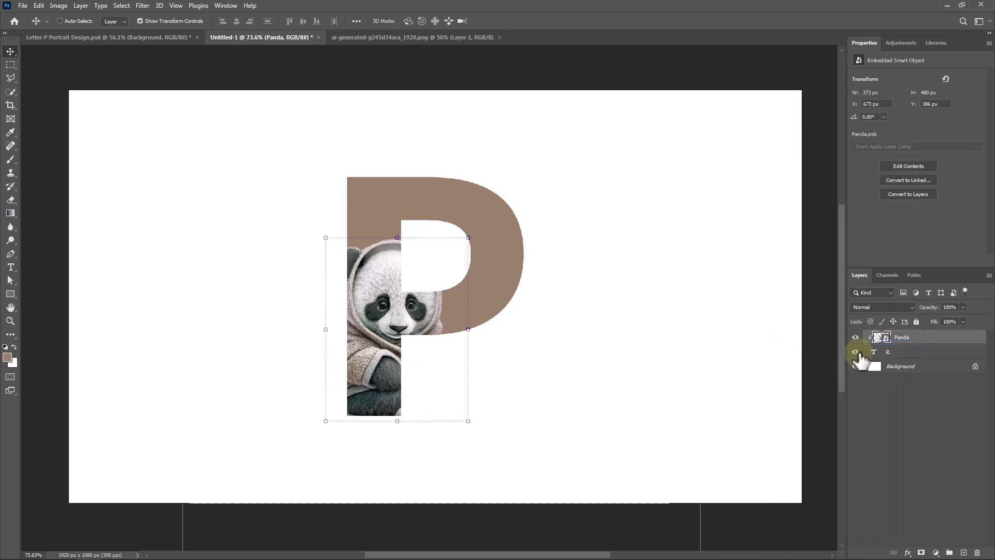
# - Duplicate the Panda layer and add a layer mask to the copy
pyautogui.hotkey('ctrl', 'j')
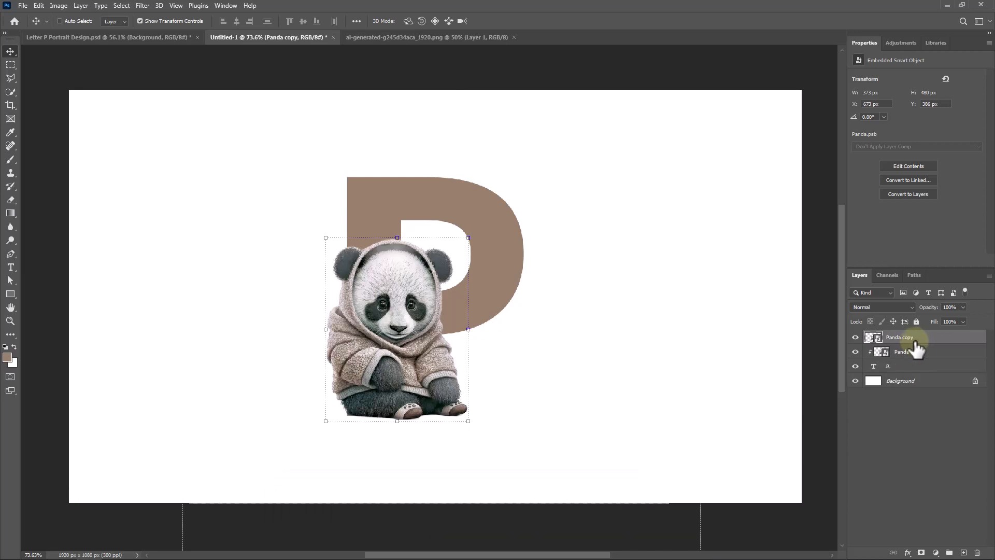
pyautogui.click(921, 553)
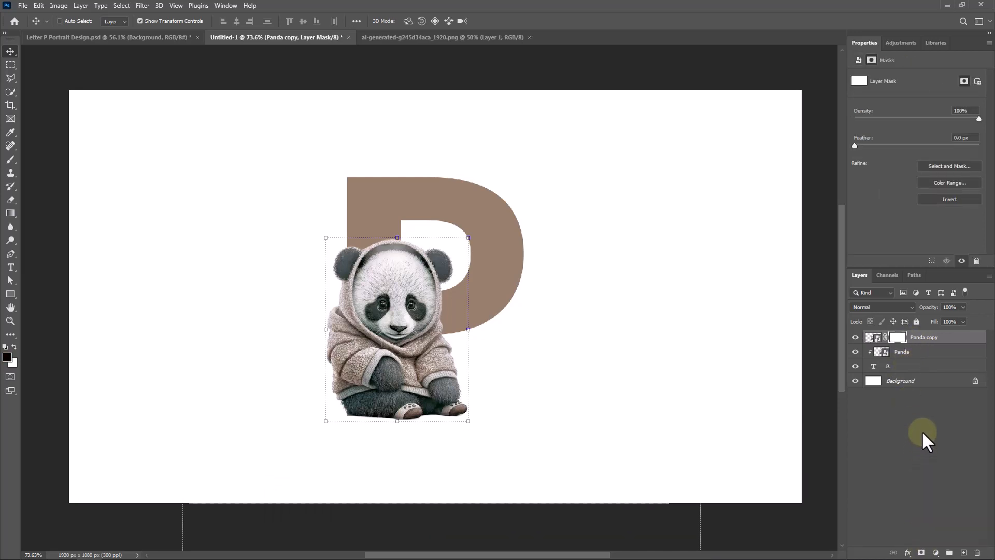
# - Select the letter P's pixels, target the Panda copy layer's mask and invert the selection
pyautogui.rightClick(873, 367)
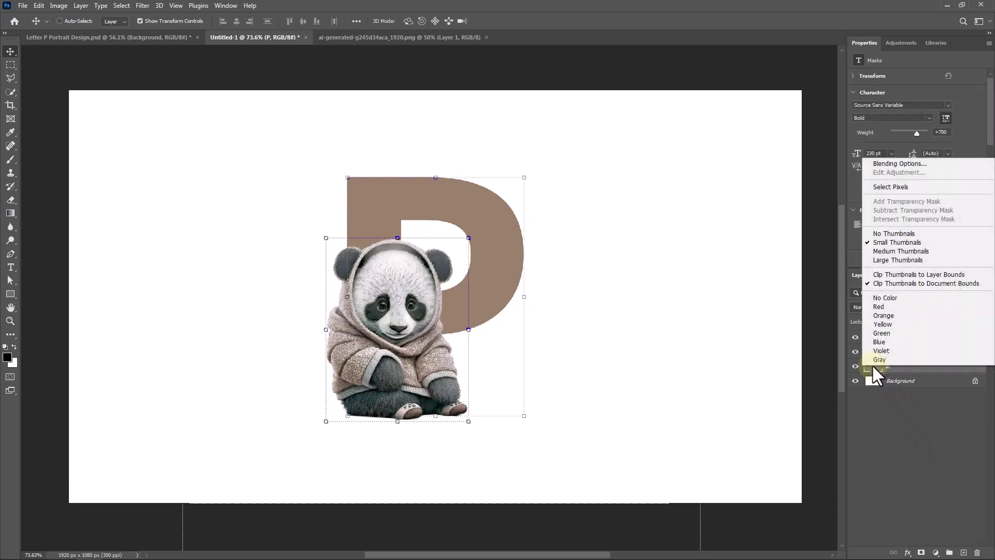
pyautogui.click(895, 187)
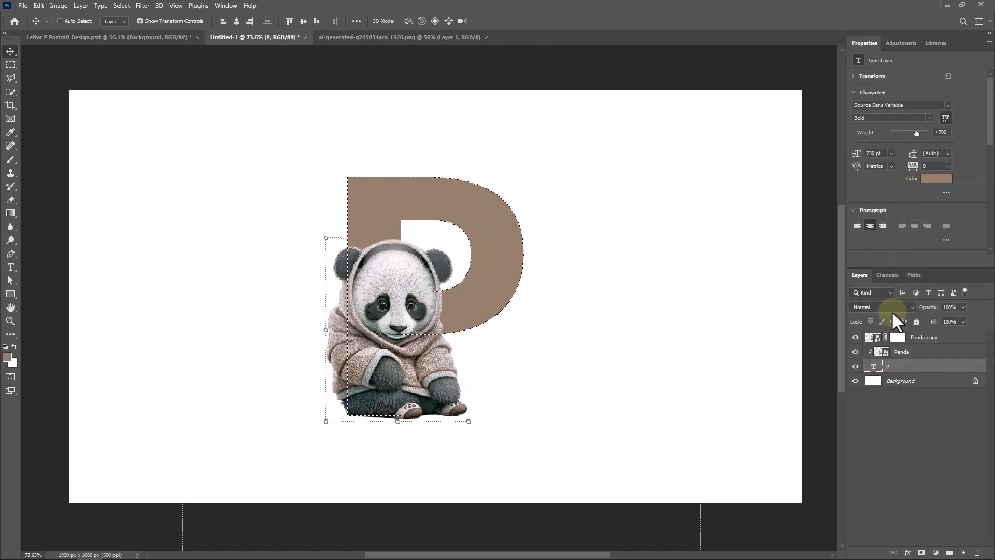
pyautogui.click(897, 338)
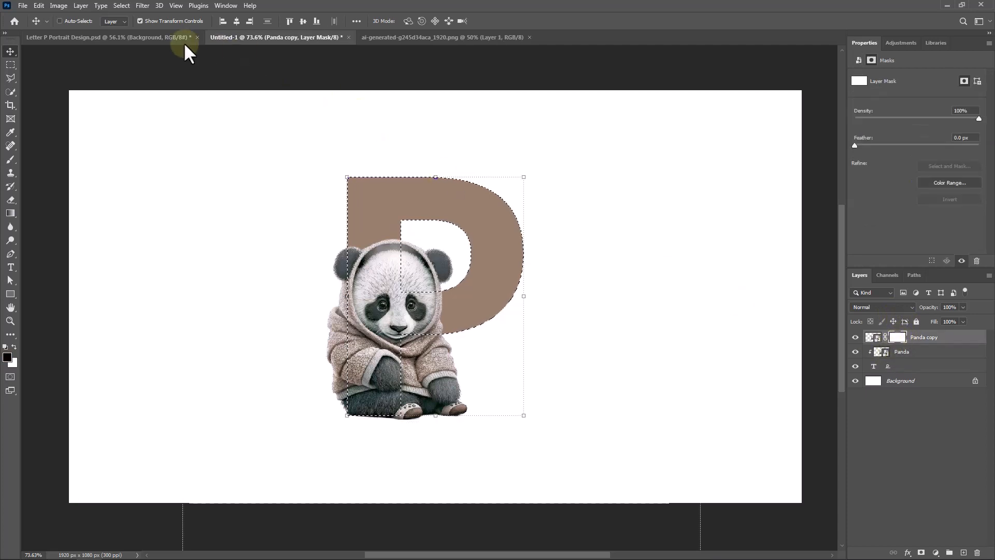
pyautogui.click(119, 6)
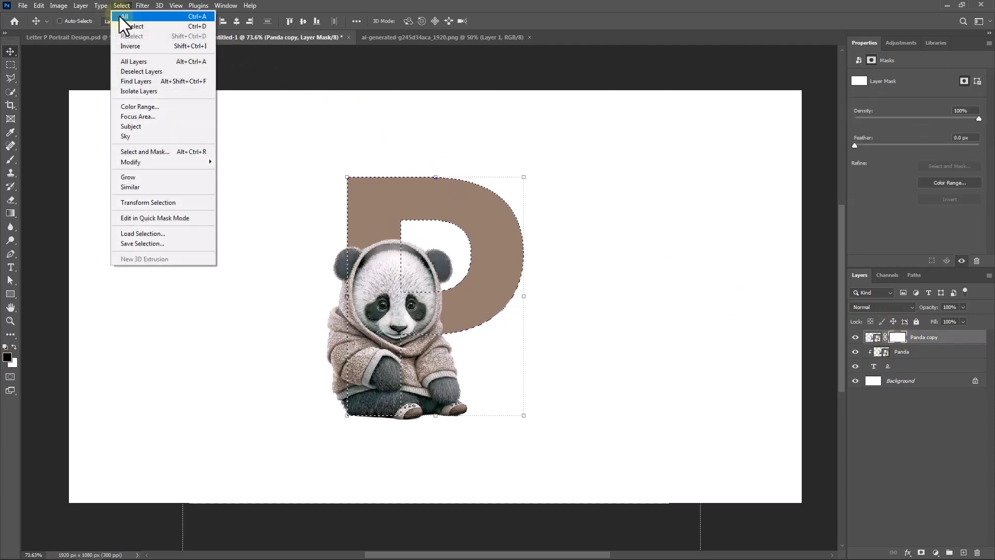
pyautogui.click(130, 46)
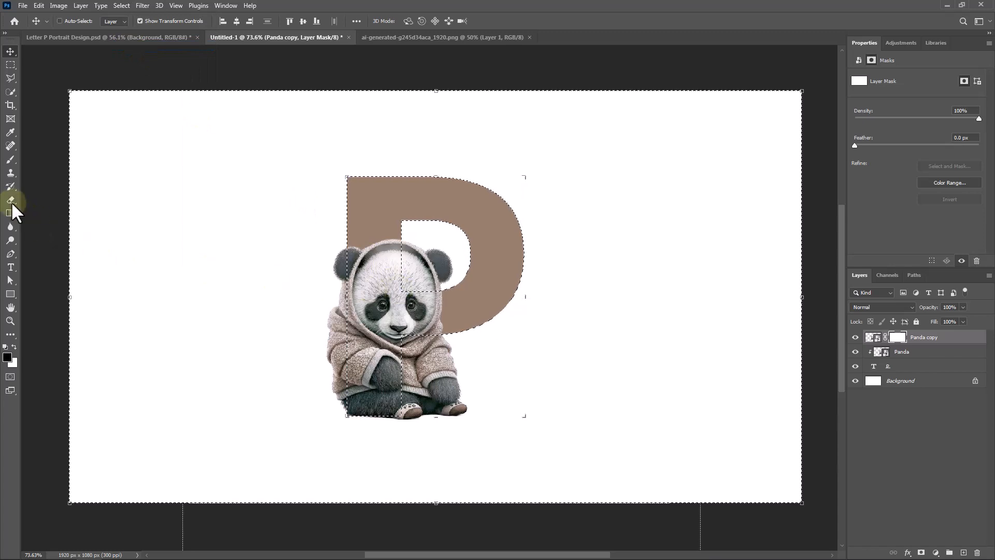
# - Paint black on the Panda copy mask with a 97 px hard round brush over the panda's body just outside the P's stem
pyautogui.click(9, 159)
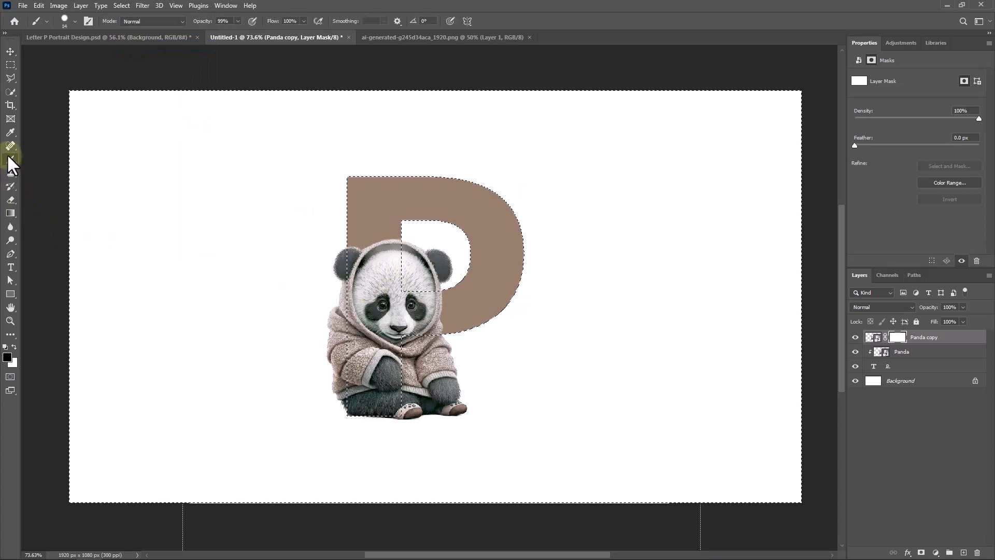
pyautogui.rightClick(213, 224)
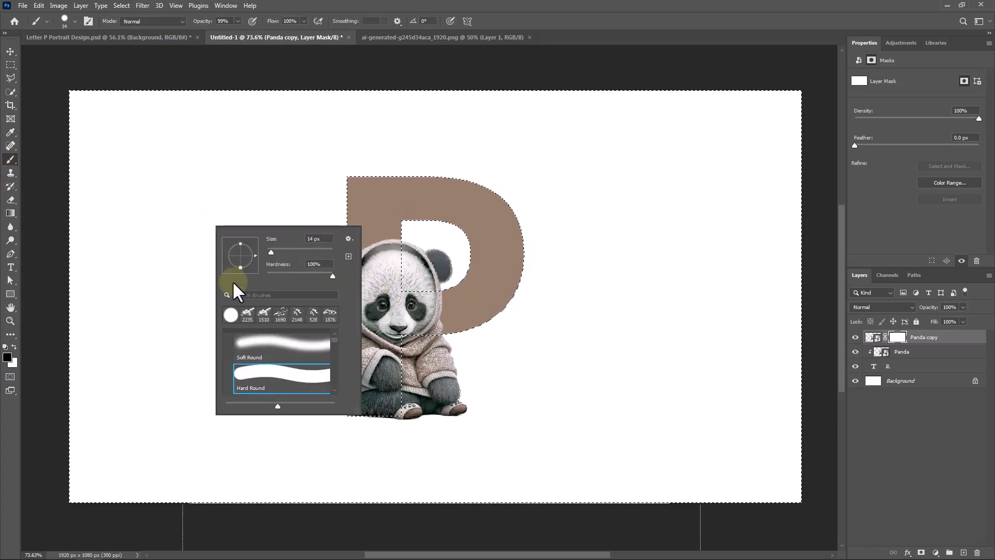
pyautogui.moveTo(271, 252); pyautogui.dragTo(298, 246)
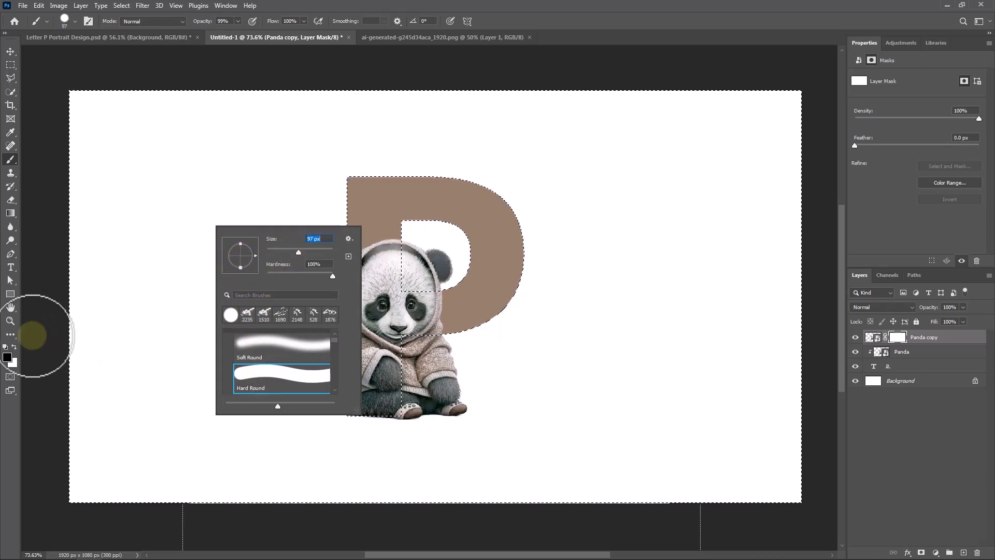
pyautogui.click(14, 342)
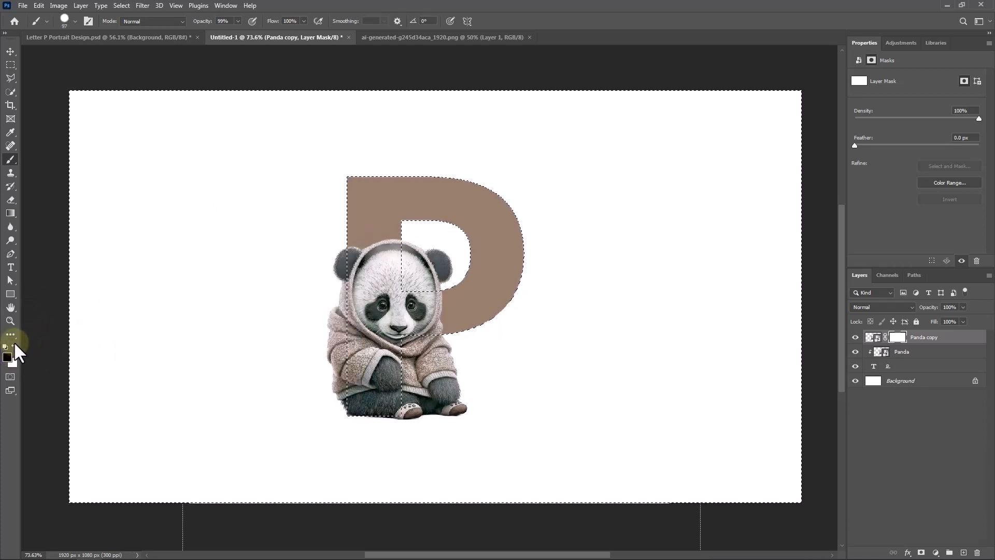
pyautogui.click(14, 345)
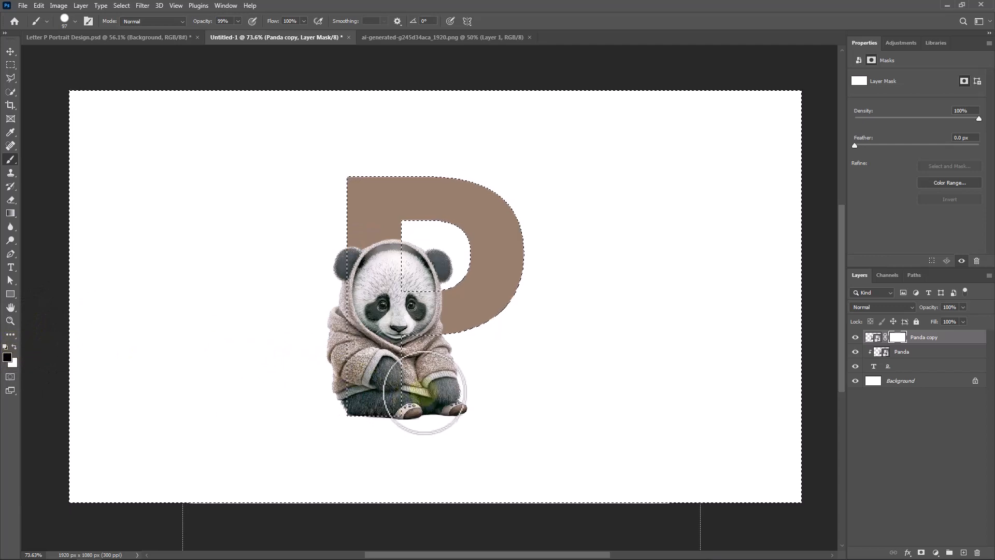
pyautogui.moveTo(453, 346)
pyautogui.mouseDown()
pyautogui.moveTo(426, 336)
pyautogui.moveTo(411, 358)
pyautogui.moveTo(401, 326)
pyautogui.moveTo(416, 377)
pyautogui.moveTo(407, 457)
pyautogui.mouseUp()
# - Restore the panda's paw at the stem's edge by painting white on the mask with a smaller brush
pyautogui.scroll(4, 410, 355)
pyautogui.press('[')
pyautogui.press('[')
pyautogui.press('[')
pyautogui.press('[')
pyautogui.press('[')
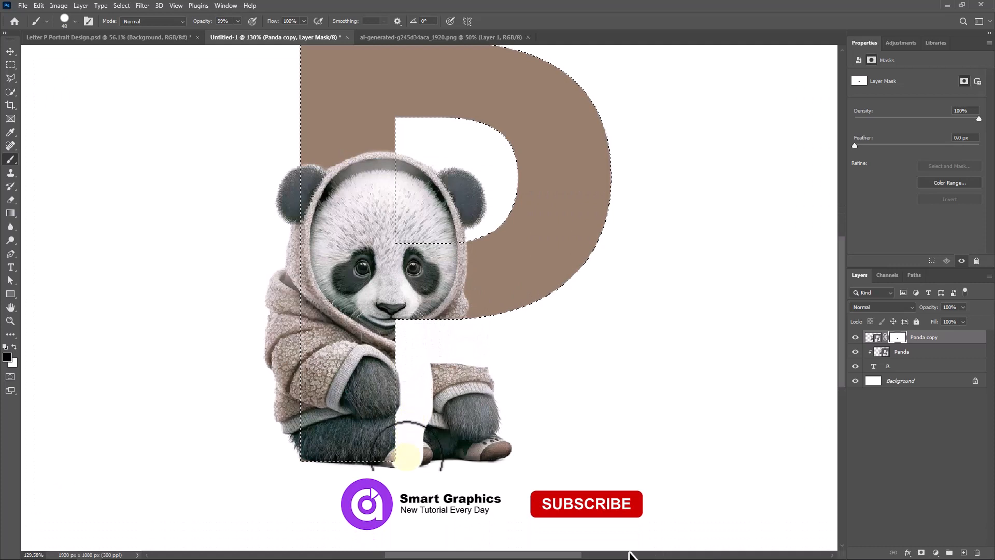
pyautogui.press('x')
pyautogui.moveTo(383, 382); pyautogui.dragTo(384, 392)
pyautogui.press('x')
# - Hide the rest of the panda's lower body outside the letter by painting black on the mask, and deselect
pyautogui.moveTo(439, 427)
pyautogui.mouseDown()
pyautogui.moveTo(450, 382)
pyautogui.moveTo(430, 442)
pyautogui.moveTo(301, 452)
pyautogui.mouseUp()
pyautogui.moveTo(282, 415); pyautogui.dragTo(350, 424)
pyautogui.moveTo(362, 459)
pyautogui.mouseDown()
pyautogui.moveTo(356, 249)
pyautogui.moveTo(365, 250)
pyautogui.moveTo(348, 267)
pyautogui.moveTo(351, 248)
pyautogui.moveTo(337, 455)
pyautogui.moveTo(332, 335)
pyautogui.mouseUp()
pyautogui.moveTo(448, 239); pyautogui.dragTo(408, 267)
pyautogui.hotkey('ctrl', 'd')
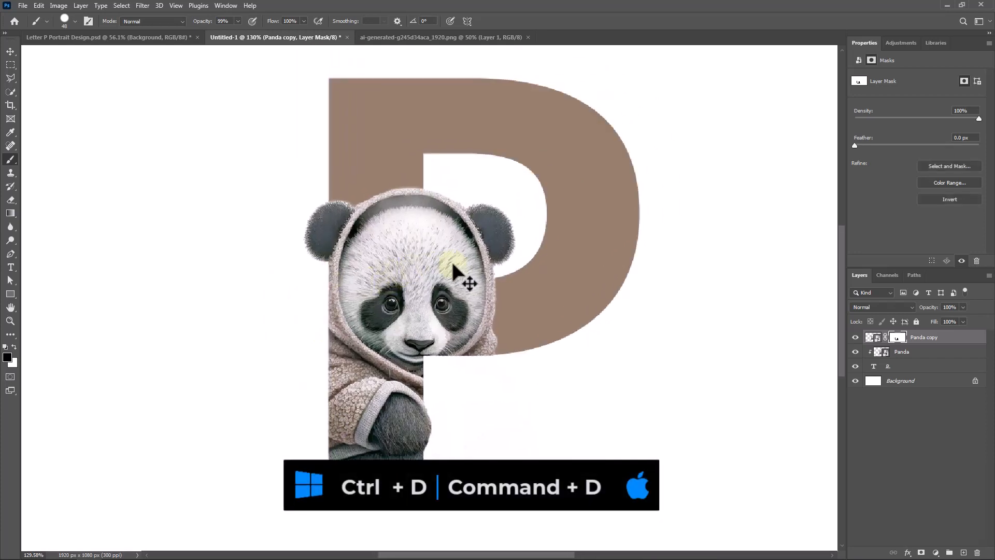
# - Add a Stroke effect to the letter P text layer and open the stroke's settings
pyautogui.click(910, 367)
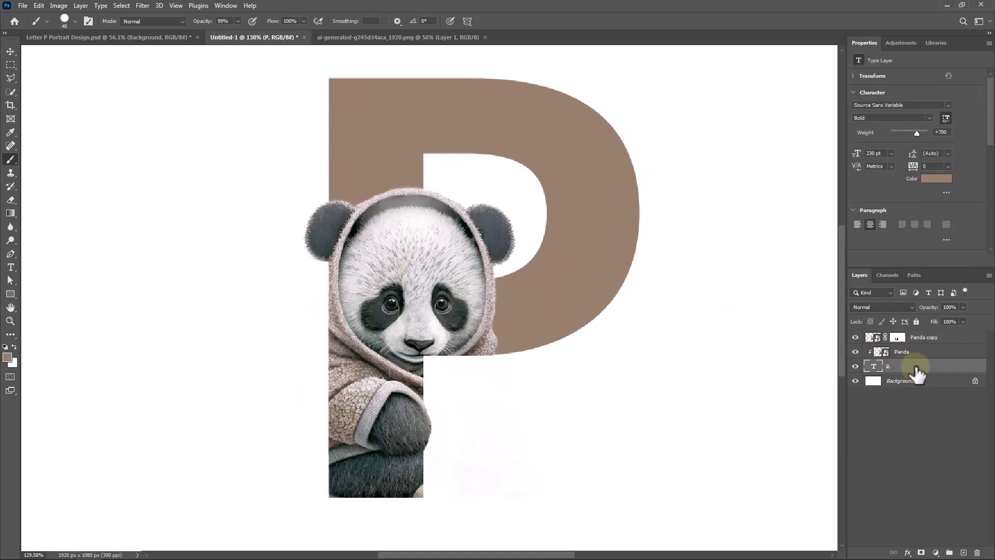
pyautogui.rightClick(916, 369)
pyautogui.click(793, 87)
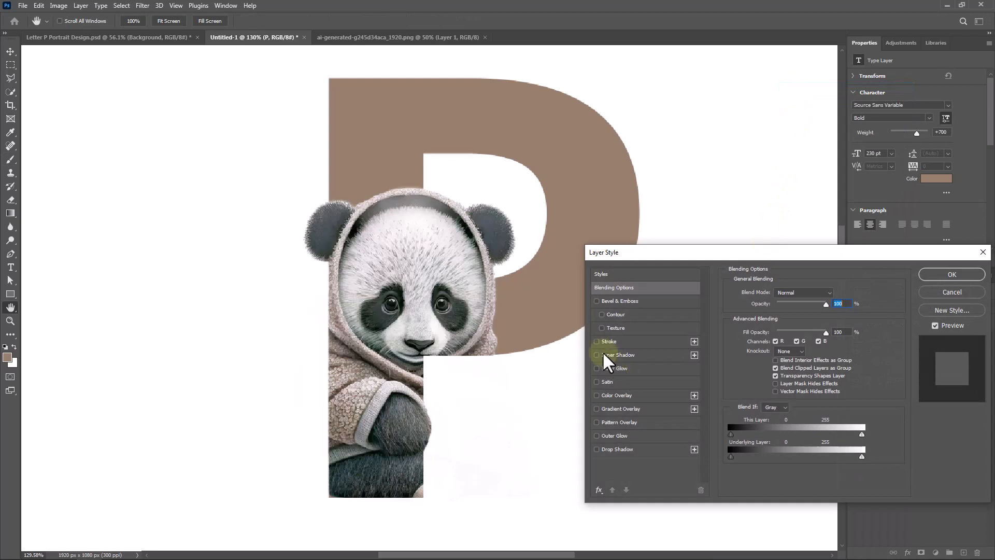
pyautogui.click(601, 341)
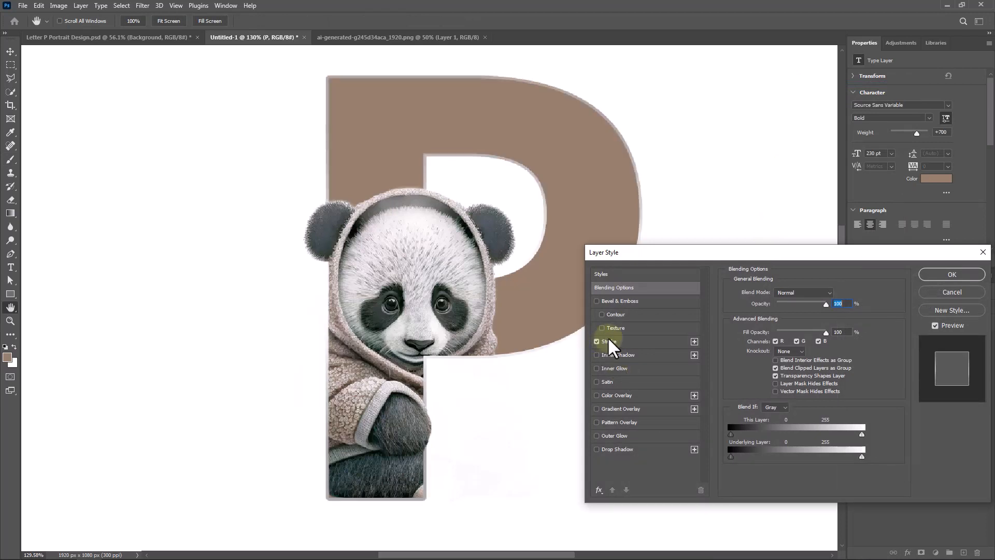
pyautogui.moveTo(672, 256); pyautogui.dragTo(697, 168)
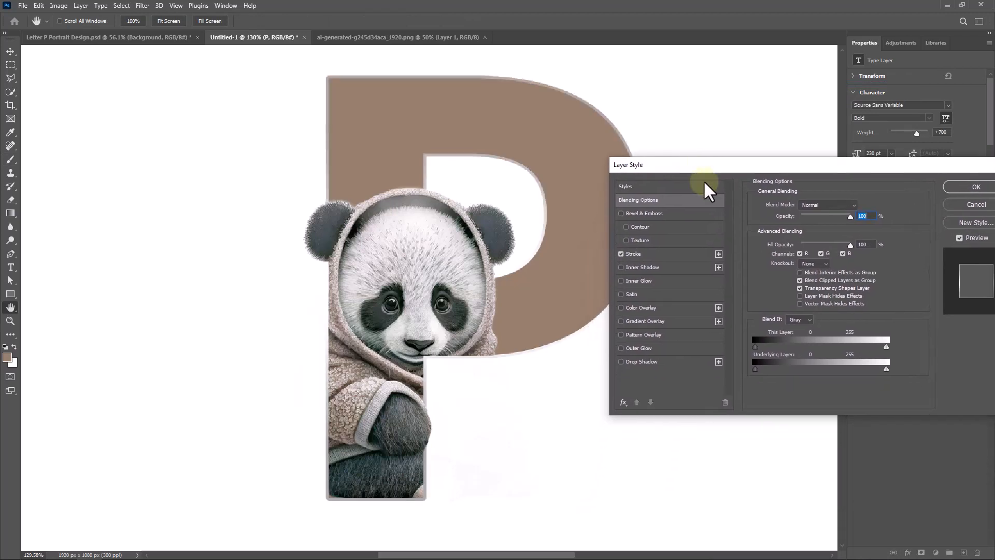
pyautogui.click(641, 253)
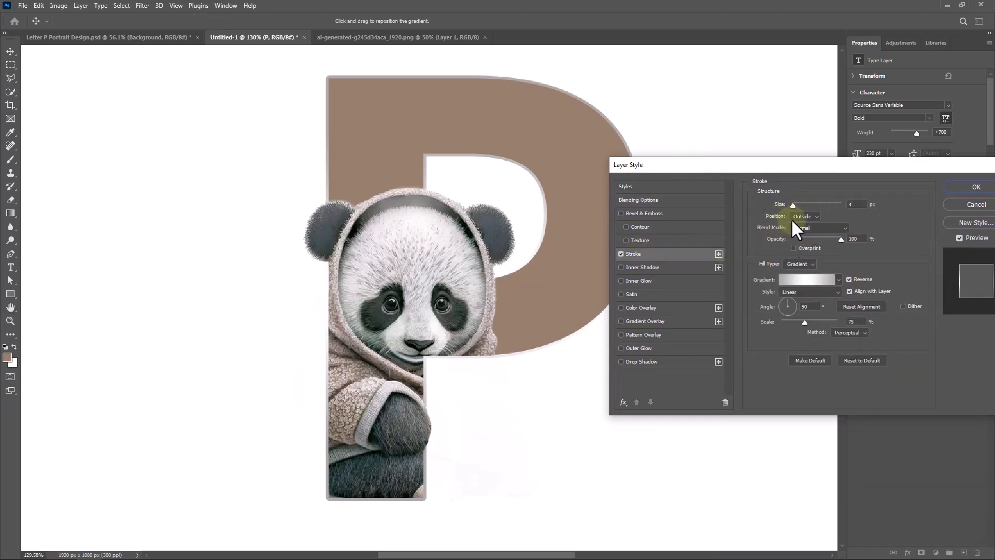
# - Set the stroke to 4 px, Outside position, Normal blending, 100% opacity and a Gradient fill
pyautogui.click(804, 226)
pyautogui.doubleClick(845, 205)
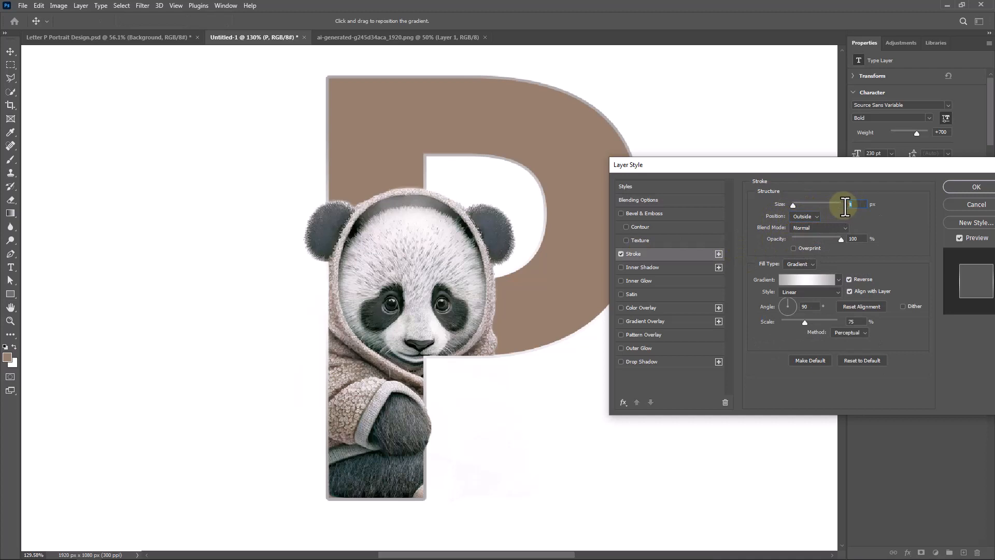
pyautogui.doubleClick(854, 238)
pyautogui.click(810, 265)
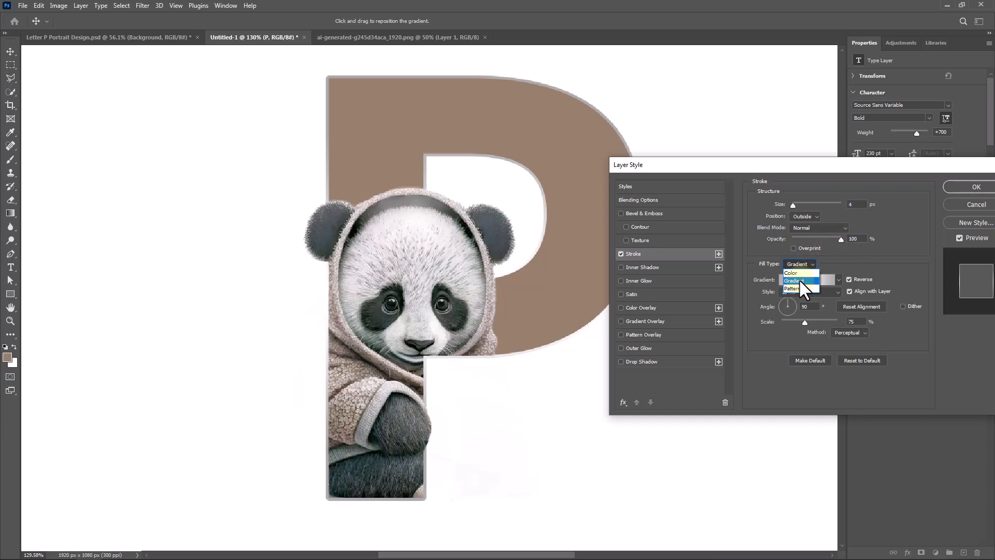
pyautogui.click(799, 280)
# - Load the Foreground to Background preset for the stroke gradient and set its first color stop to #8e735e
pyautogui.click(826, 281)
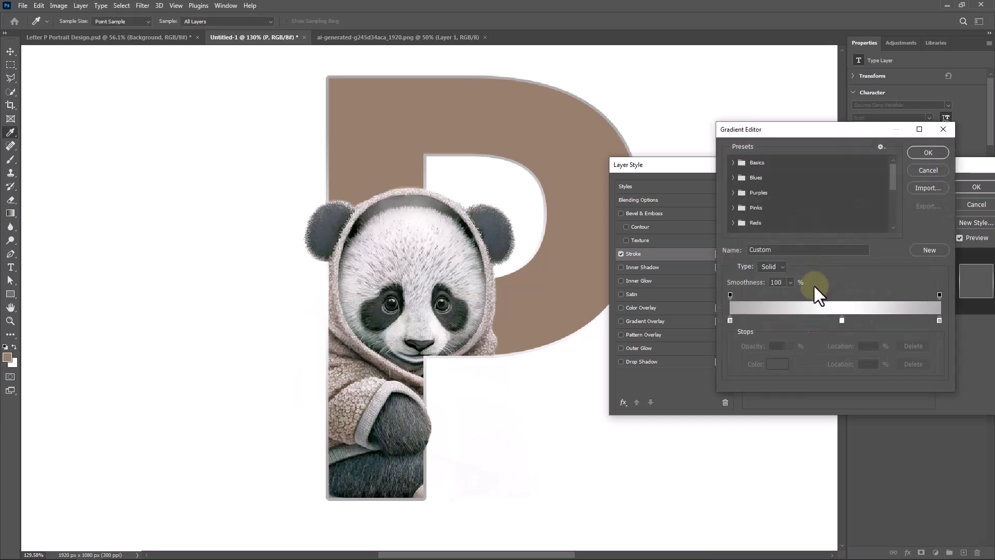
pyautogui.click(744, 162)
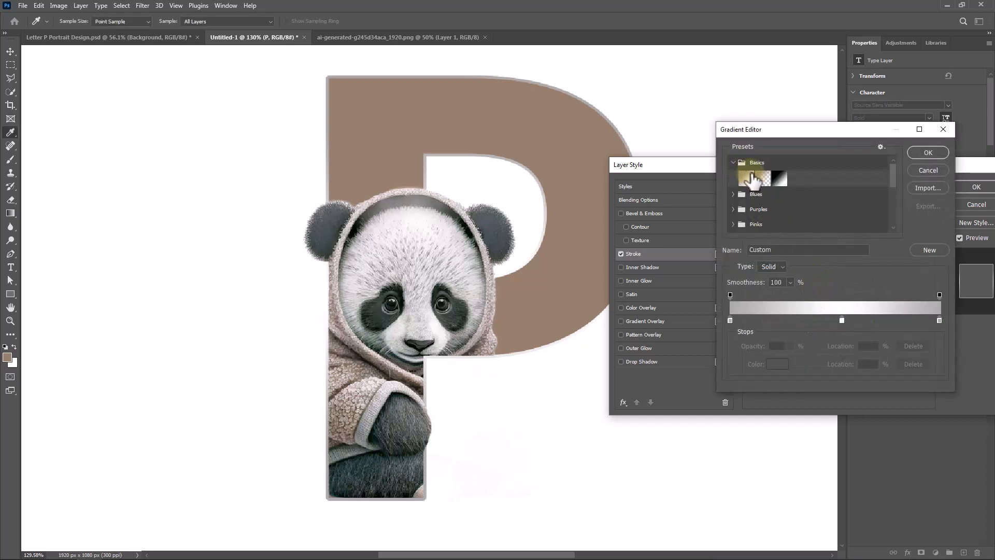
pyautogui.click(746, 178)
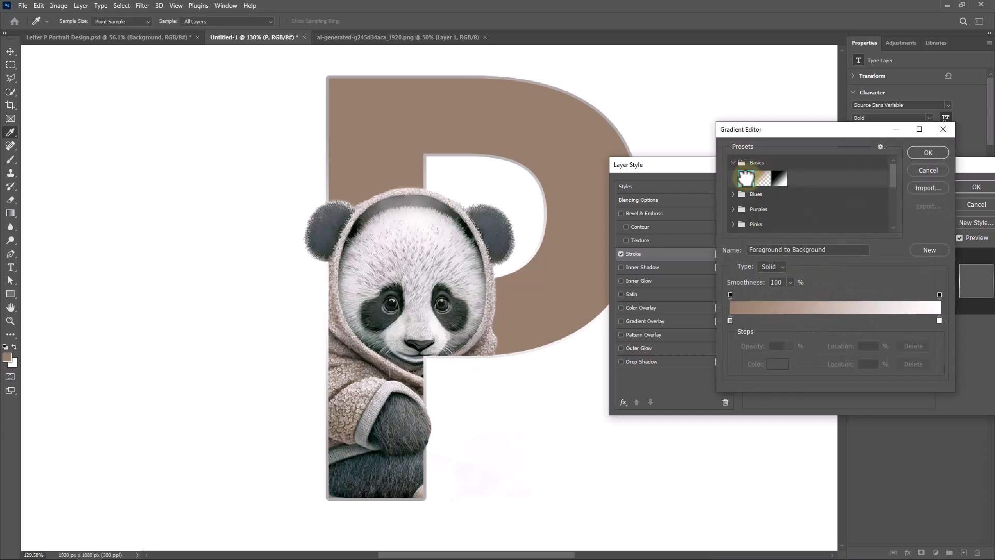
pyautogui.doubleClick(730, 320)
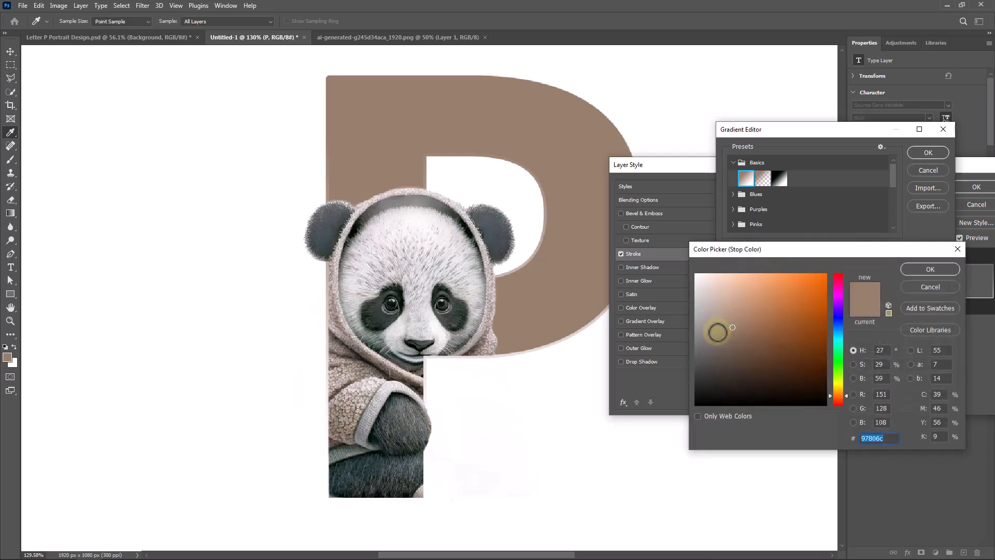
pyautogui.click(681, 338)
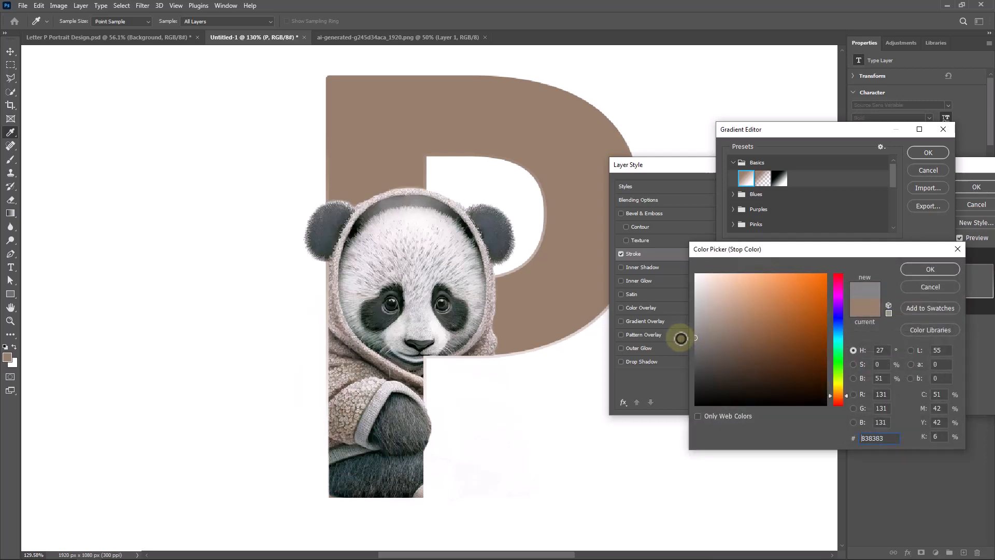
pyautogui.moveTo(717, 335); pyautogui.dragTo(739, 332)
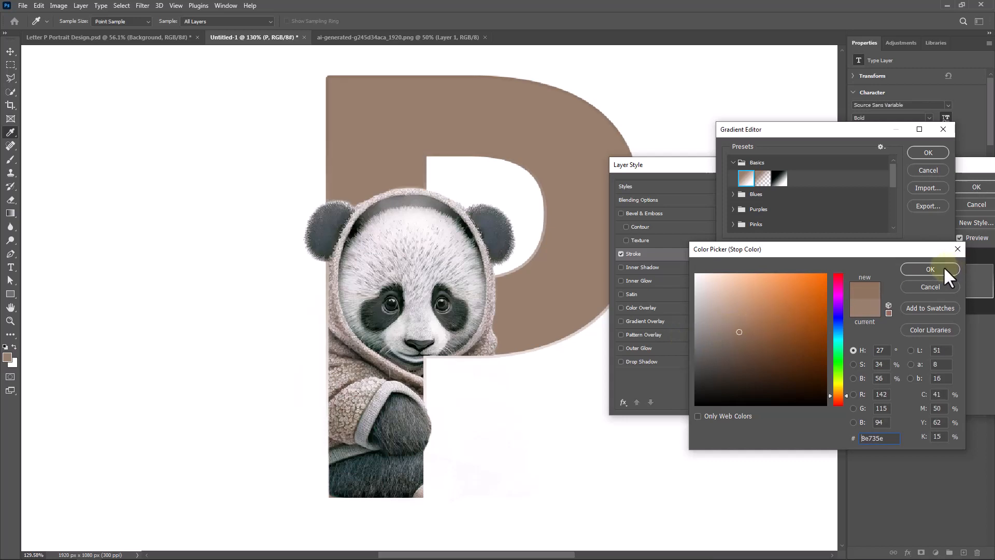
pyautogui.click(942, 268)
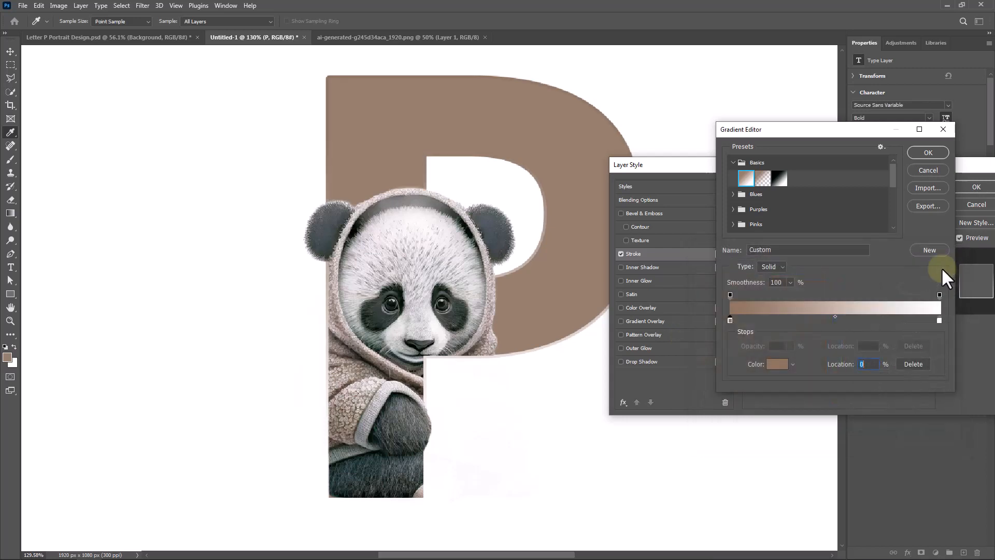
# - Change the stroke gradient's white end stop to a muted brown
pyautogui.click(939, 318)
pyautogui.doubleClick(939, 318)
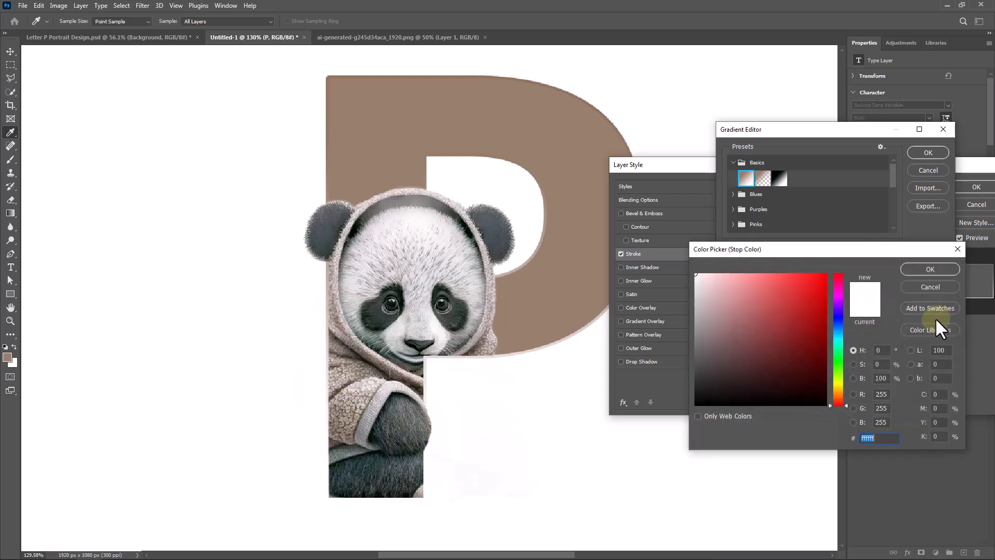
pyautogui.click(592, 312)
pyautogui.moveTo(762, 337); pyautogui.dragTo(745, 333)
pyautogui.click(927, 267)
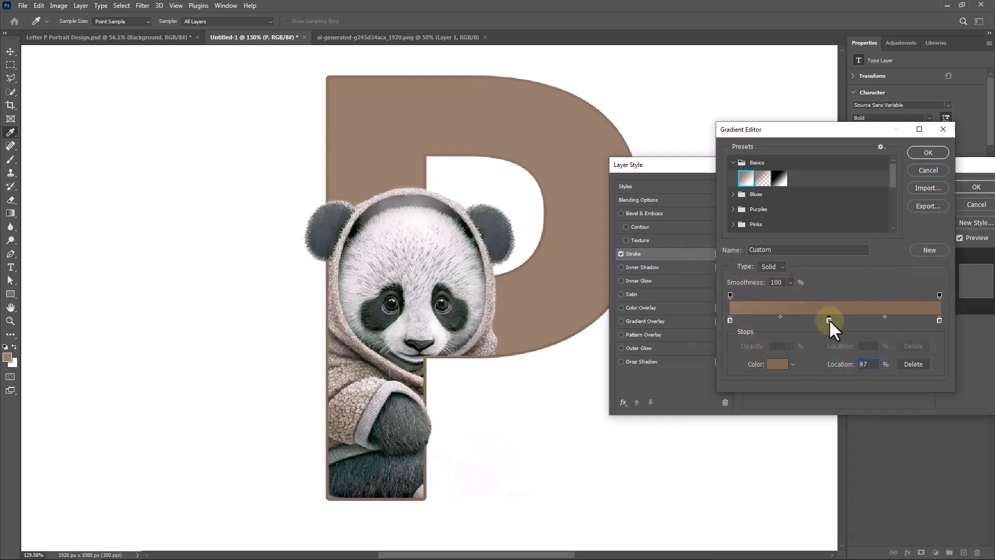
# - Set a color stop near the middle of the stroke gradient to light peach #ffe0c7 and apply the gradient
pyautogui.moveTo(832, 318); pyautogui.dragTo(833, 319)
pyautogui.doubleClick(834, 319)
pyautogui.moveTo(744, 311); pyautogui.dragTo(724, 263)
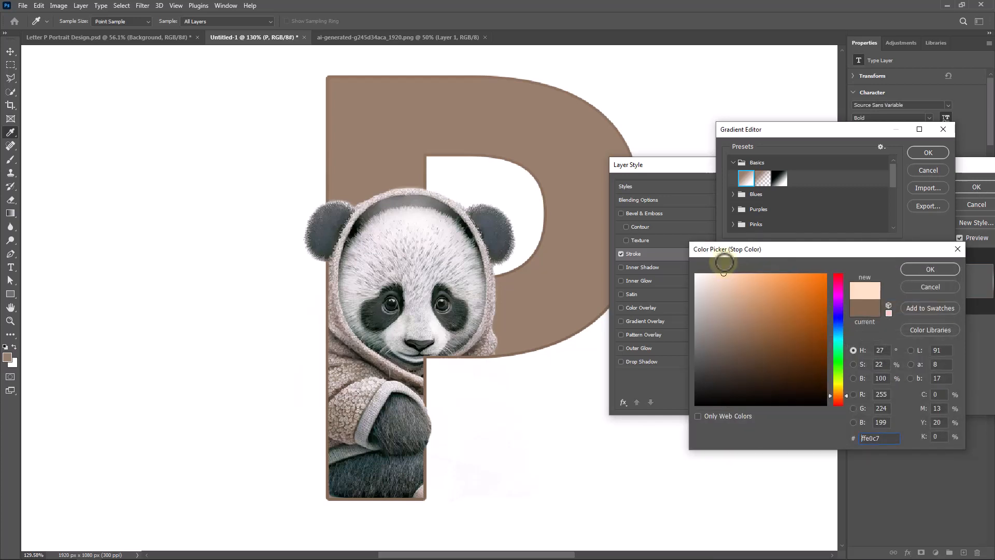
pyautogui.click(931, 268)
pyautogui.click(928, 152)
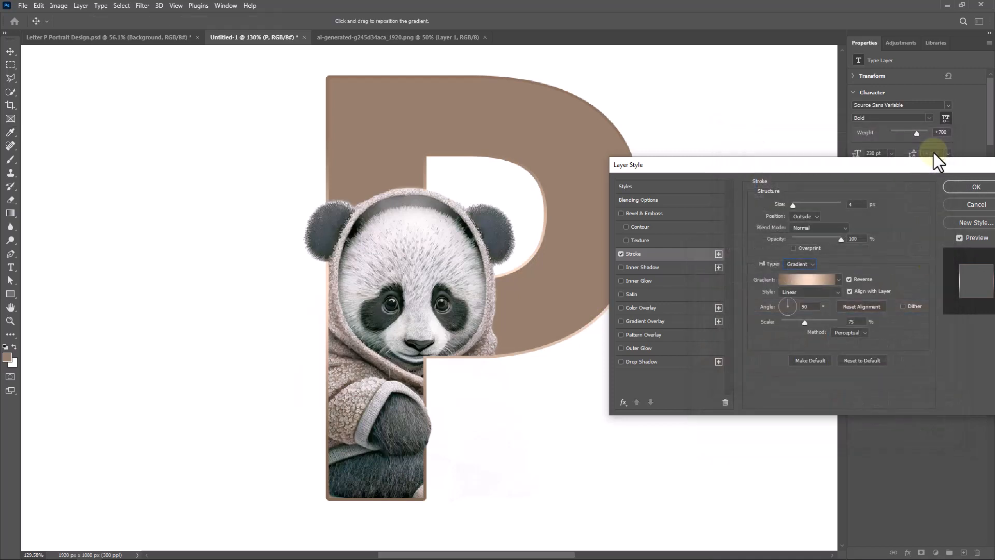
# - Add a black Multiply inner shadow to the letter with 79% opacity, 35° angle, 25 px distance, 43% choke, 38 px size and 5% noise
pyautogui.click(634, 266)
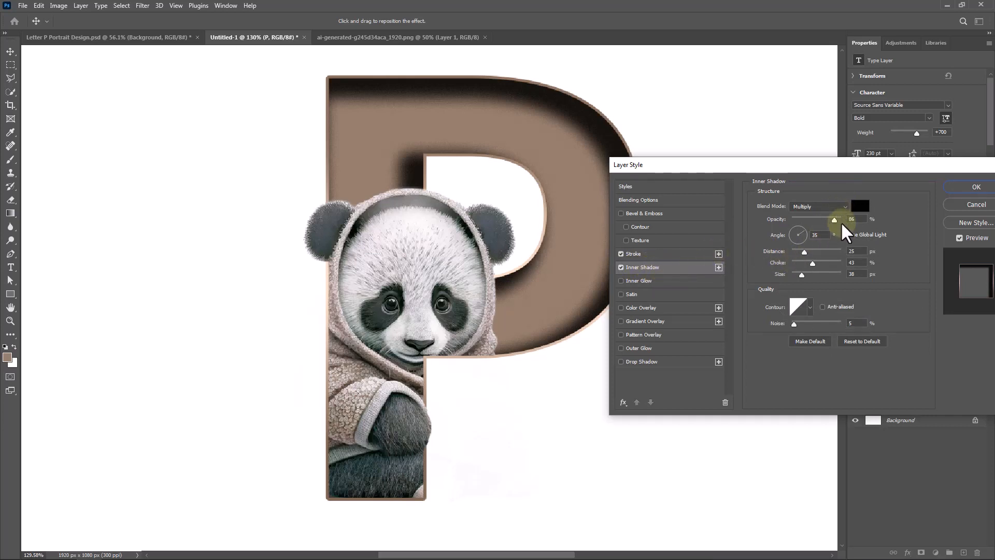
pyautogui.moveTo(829, 216); pyautogui.dragTo(829, 215)
pyautogui.click(838, 206)
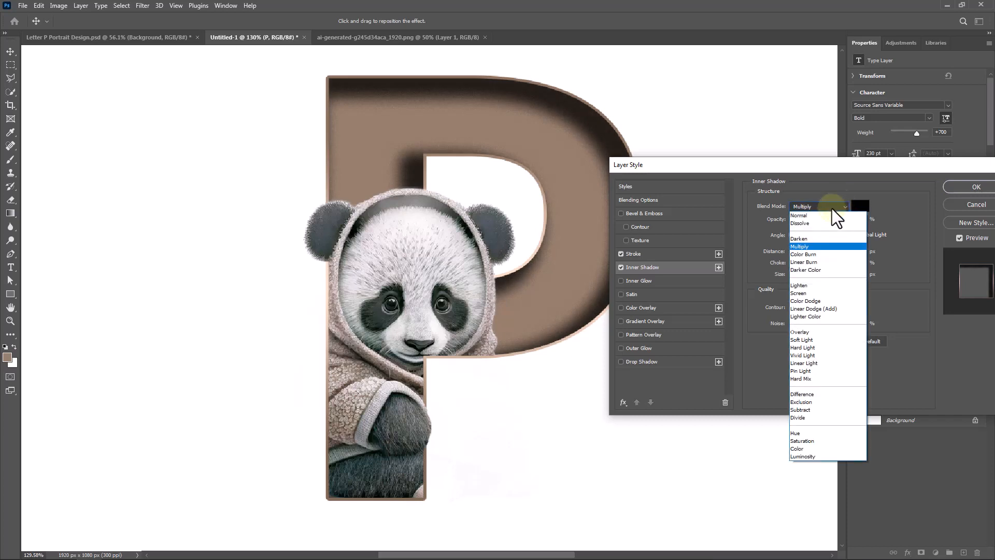
pyautogui.click(809, 244)
pyautogui.moveTo(862, 251); pyautogui.dragTo(849, 273)
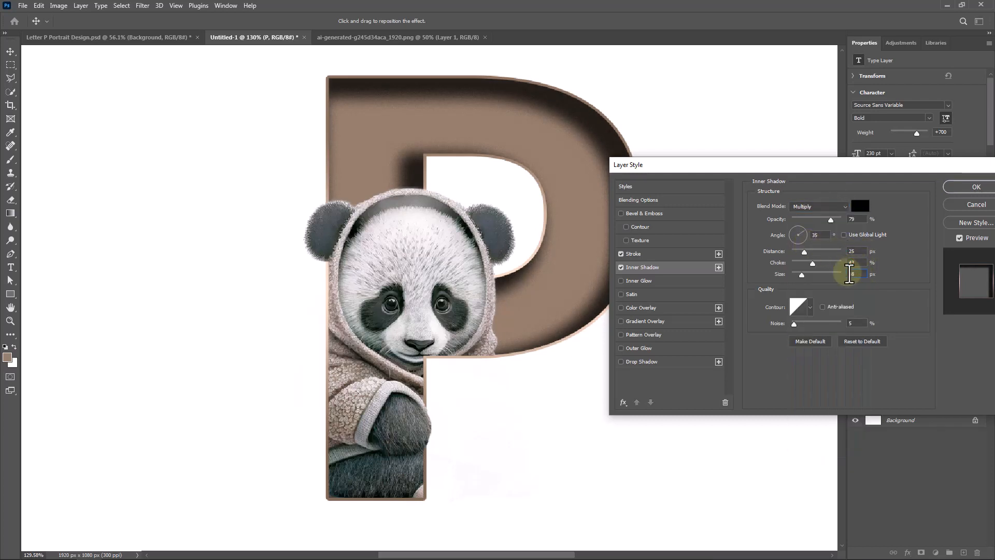
pyautogui.click(810, 307)
pyautogui.click(748, 332)
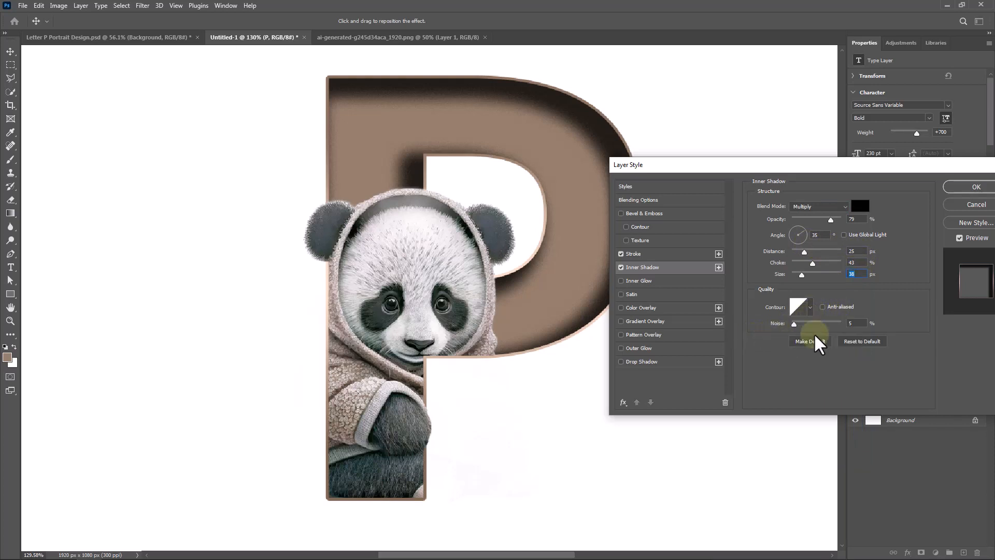
pyautogui.moveTo(860, 323); pyautogui.dragTo(848, 322)
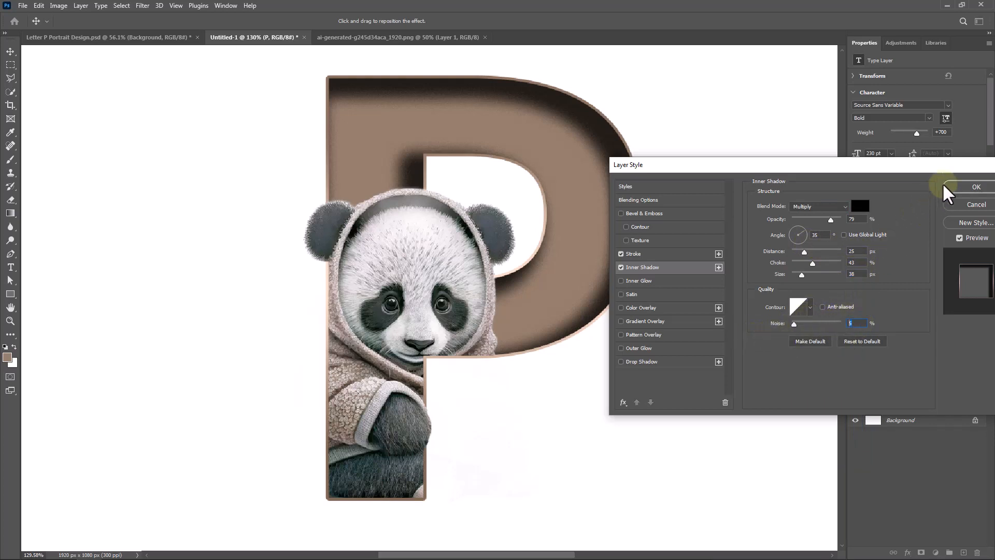
pyautogui.click(964, 187)
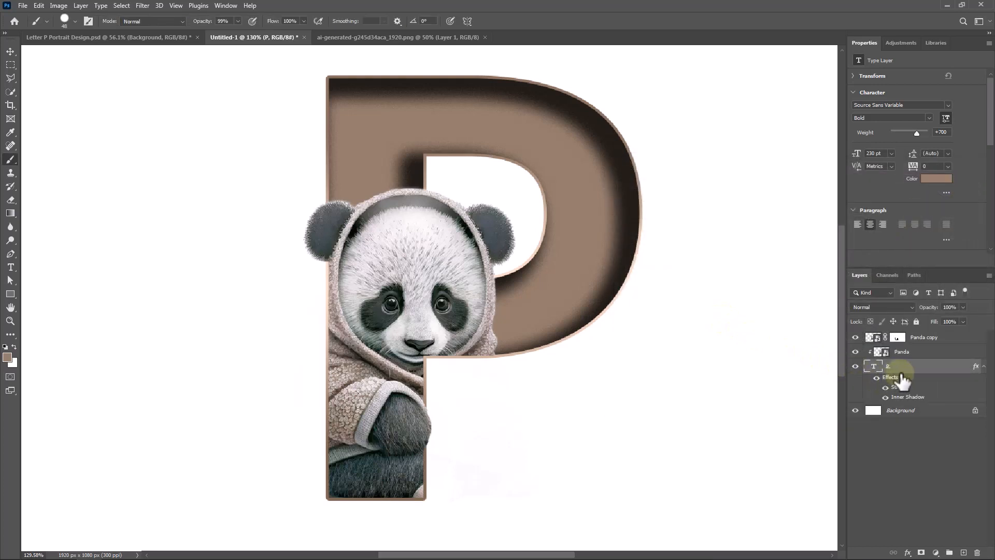
# - Create a new layer directly above the Panda layer and name it "shadow"
pyautogui.click(917, 354)
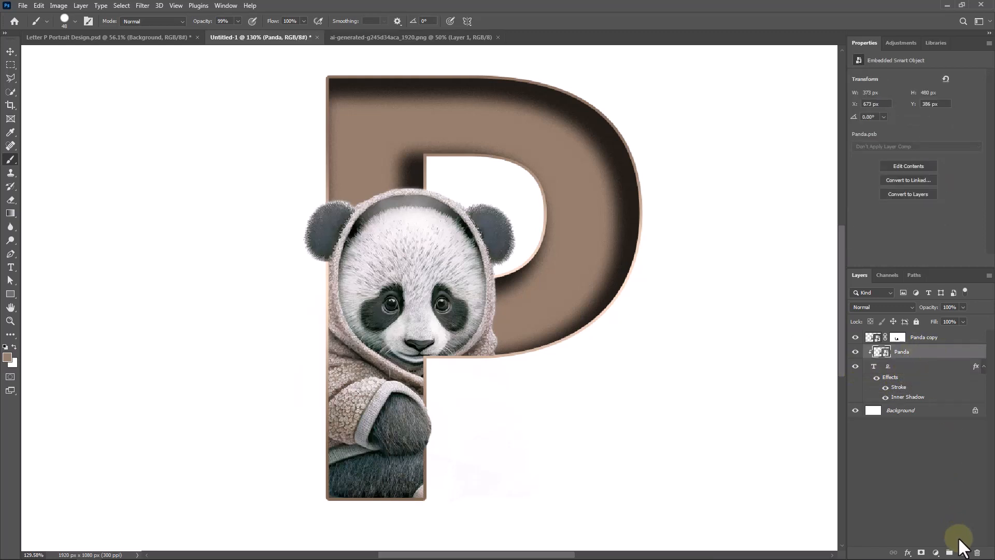
pyautogui.click(962, 551)
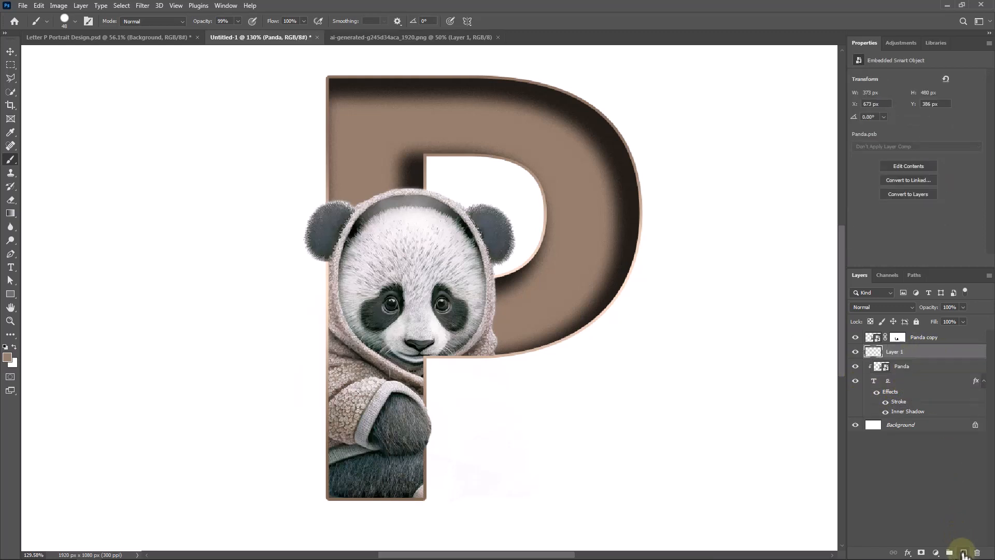
pyautogui.click(894, 352)
pyautogui.write('shadow')
pyautogui.press('Return')
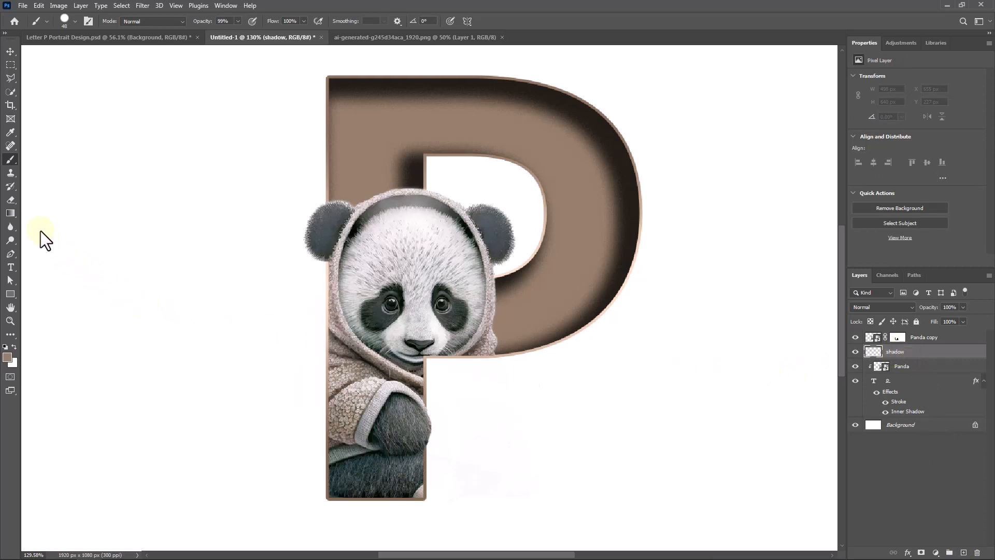
# - Choose the Soft Round brush and set the foreground color to the dark brown #26201b sampled from the letter's inner shadow
pyautogui.rightClick(480, 311)
pyautogui.click(543, 430)
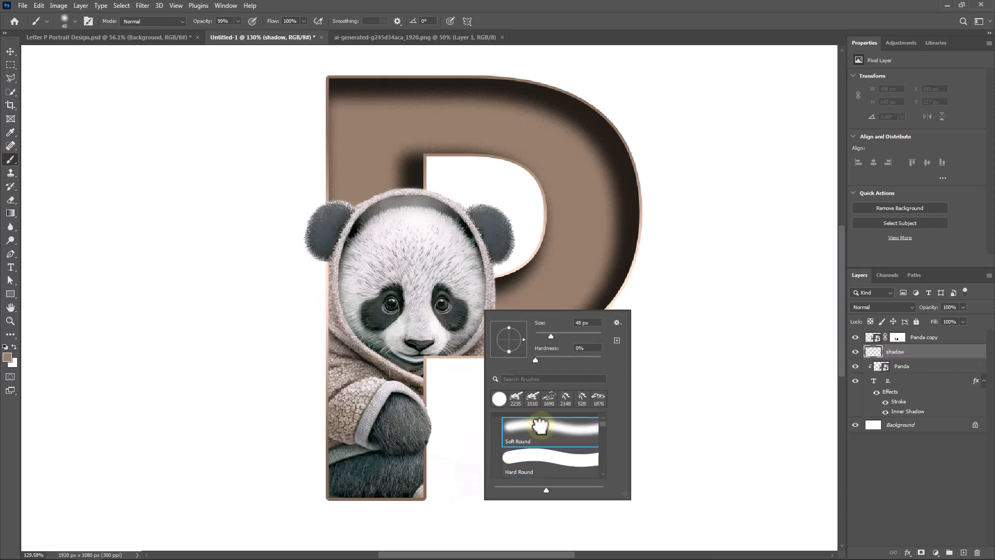
pyautogui.click(553, 19)
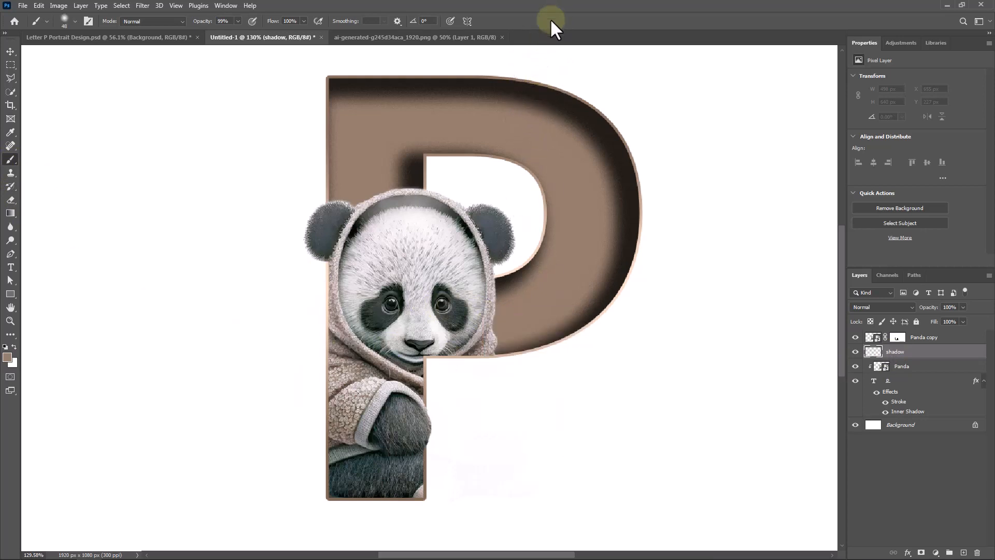
pyautogui.click(7, 357)
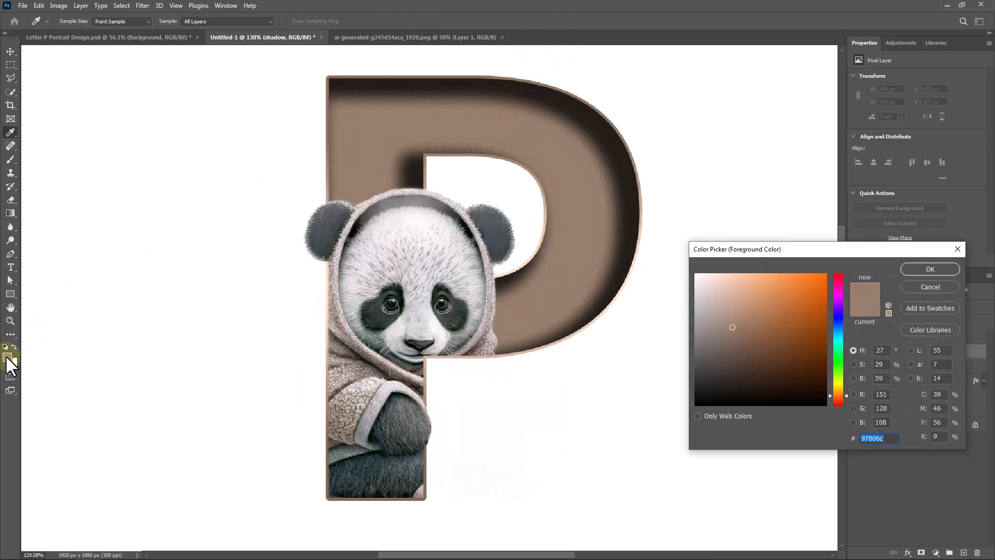
pyautogui.click(642, 222)
pyautogui.click(930, 269)
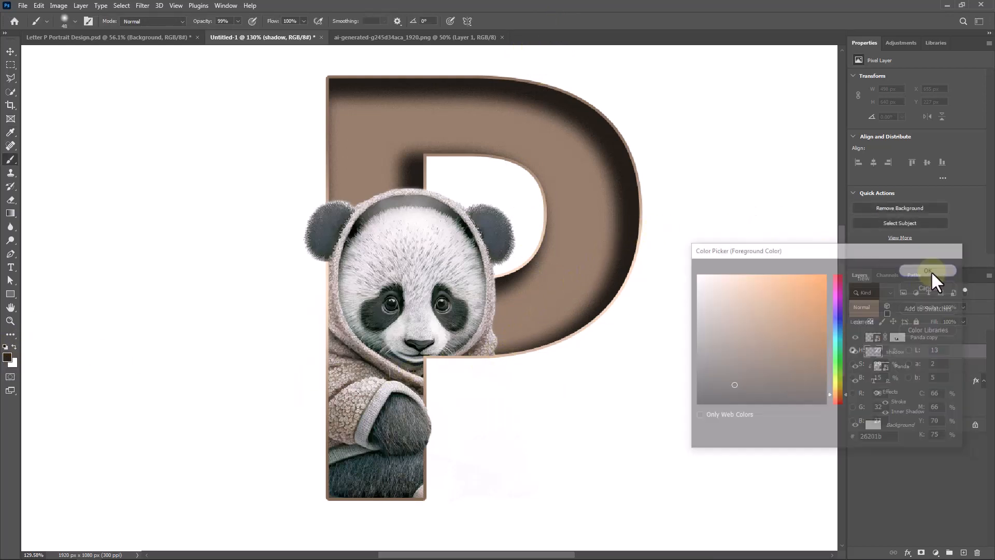
# - Paint soft dark shadows around the panda's ears and beside its paw on the shadow layer
pyautogui.press('b')
pyautogui.moveTo(489, 256)
pyautogui.mouseDown()
pyautogui.moveTo(473, 224)
pyautogui.moveTo(447, 220)
pyautogui.mouseUp()
pyautogui.moveTo(350, 223)
pyautogui.mouseDown()
pyautogui.moveTo(324, 243)
pyautogui.moveTo(375, 346)
pyautogui.moveTo(344, 269)
pyautogui.mouseUp()
pyautogui.moveTo(403, 407)
pyautogui.mouseDown()
pyautogui.moveTo(415, 433)
pyautogui.moveTo(358, 443)
pyautogui.mouseUp()
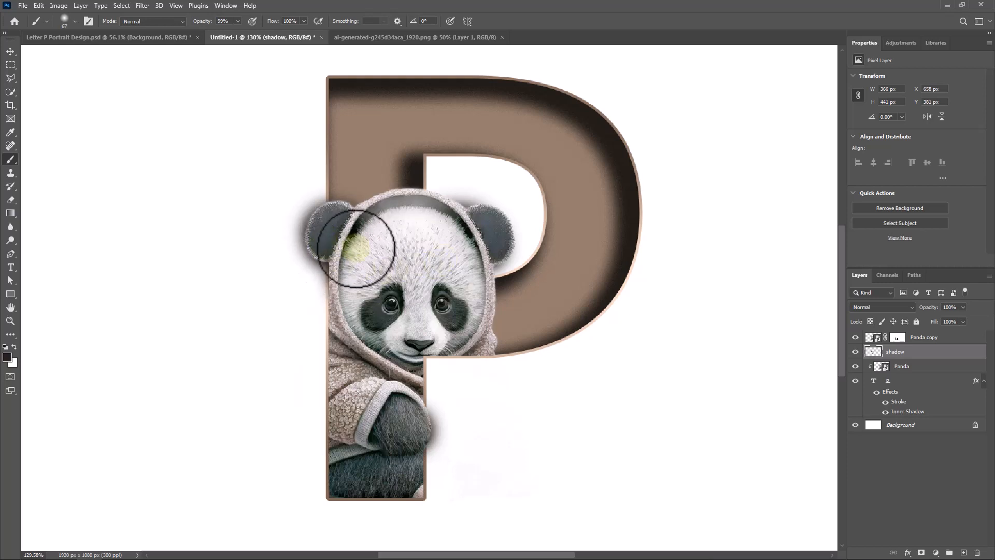
pyautogui.scroll(-3, 386, 248)
pyautogui.scroll(-1, 392, 251)
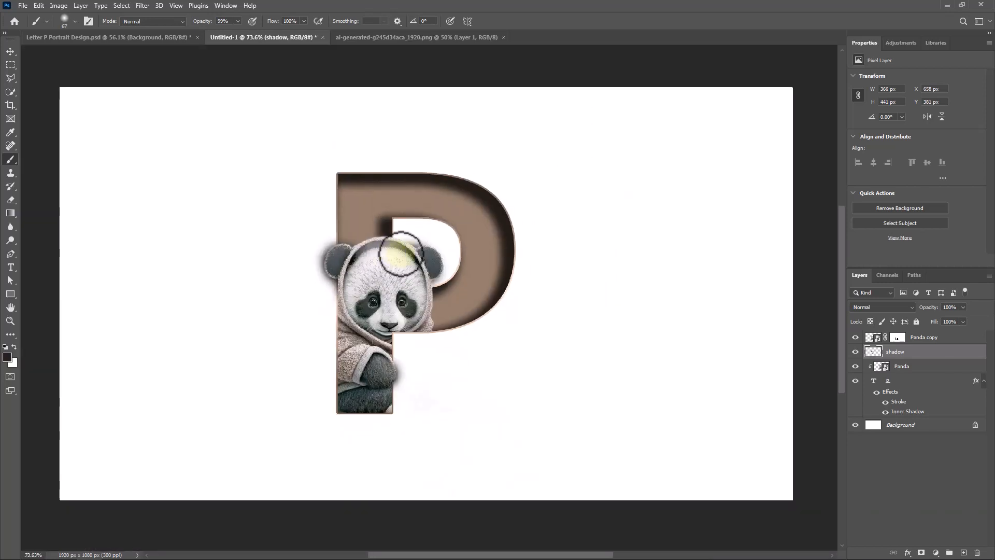
# - Add a pale gray Solid Color fill layer directly above the Background layer
pyautogui.click(904, 428)
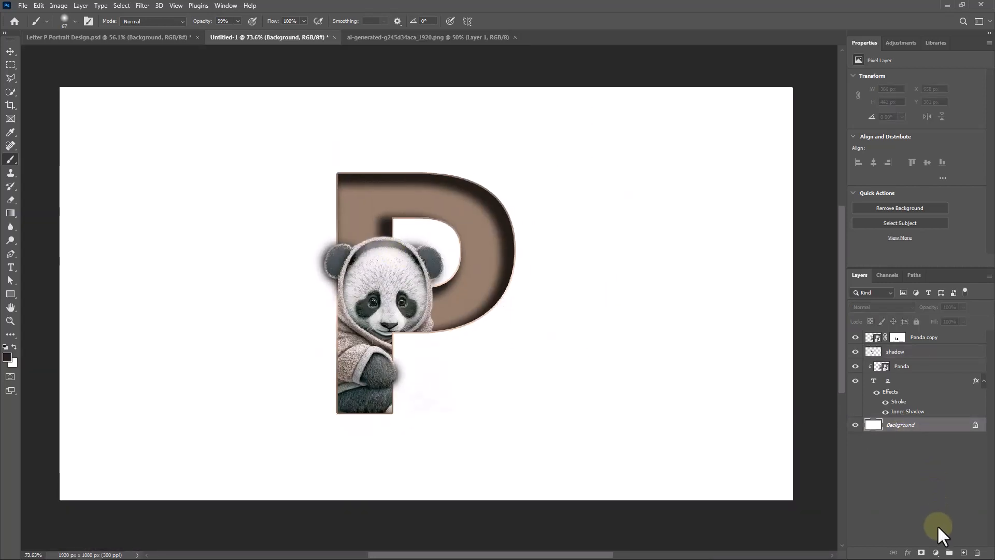
pyautogui.click(936, 552)
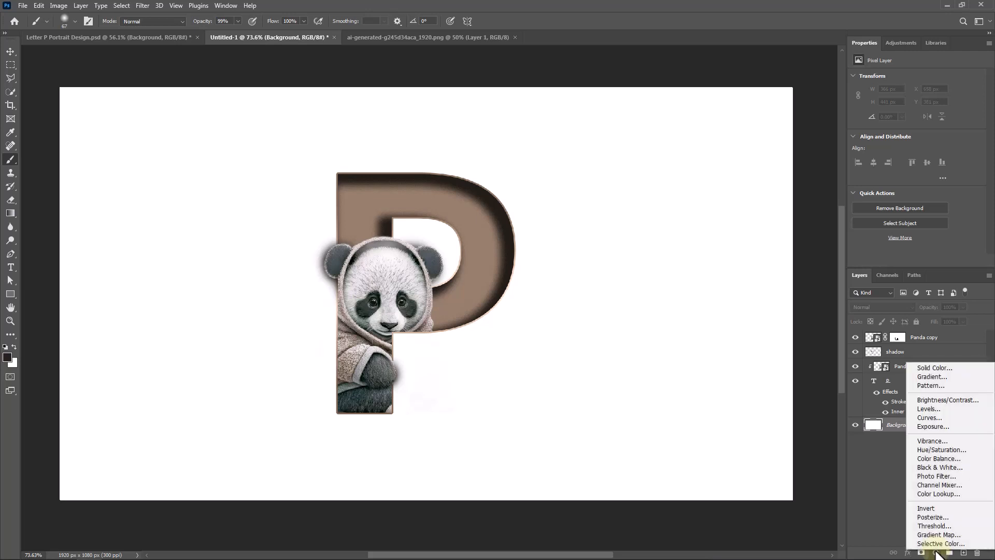
pyautogui.click(950, 369)
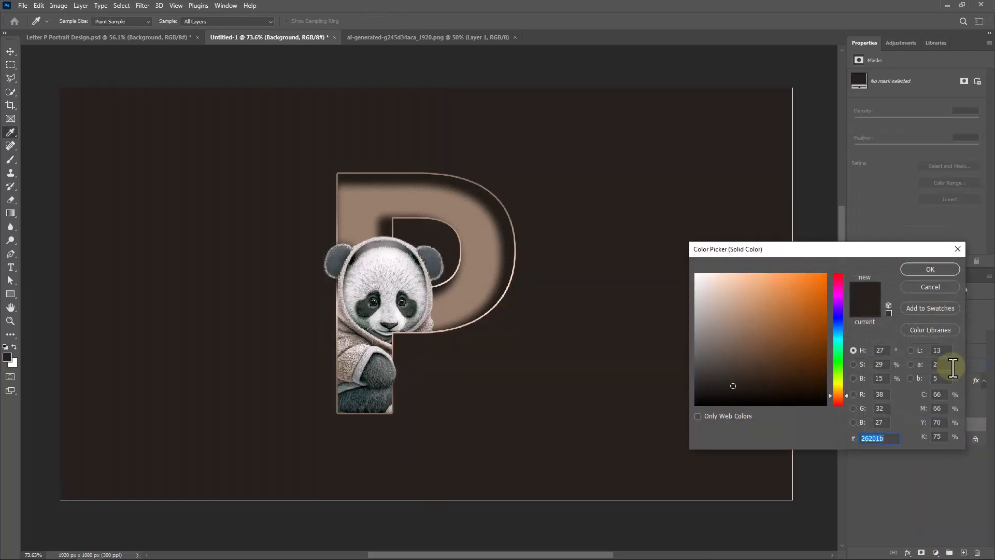
pyautogui.moveTo(723, 298); pyautogui.dragTo(673, 294)
pyautogui.click(926, 266)
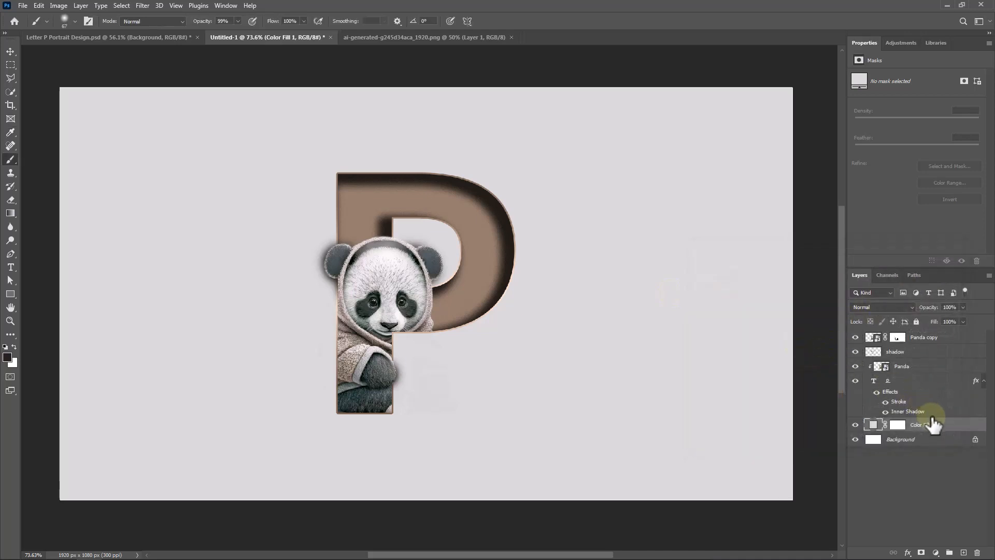
# - Create a new layer above the color fill and set the foreground color to light gray #eeeeee
pyautogui.click(963, 552)
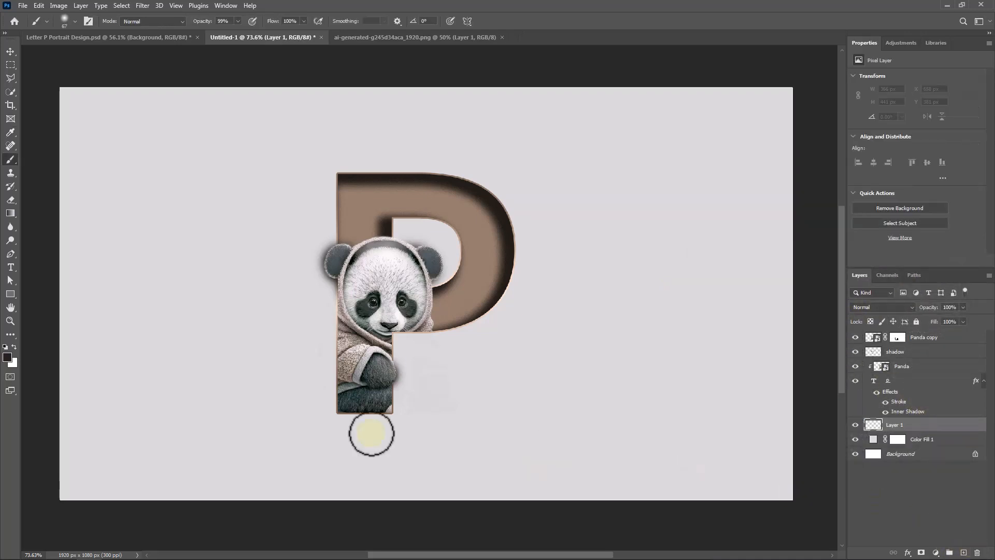
pyautogui.click(8, 356)
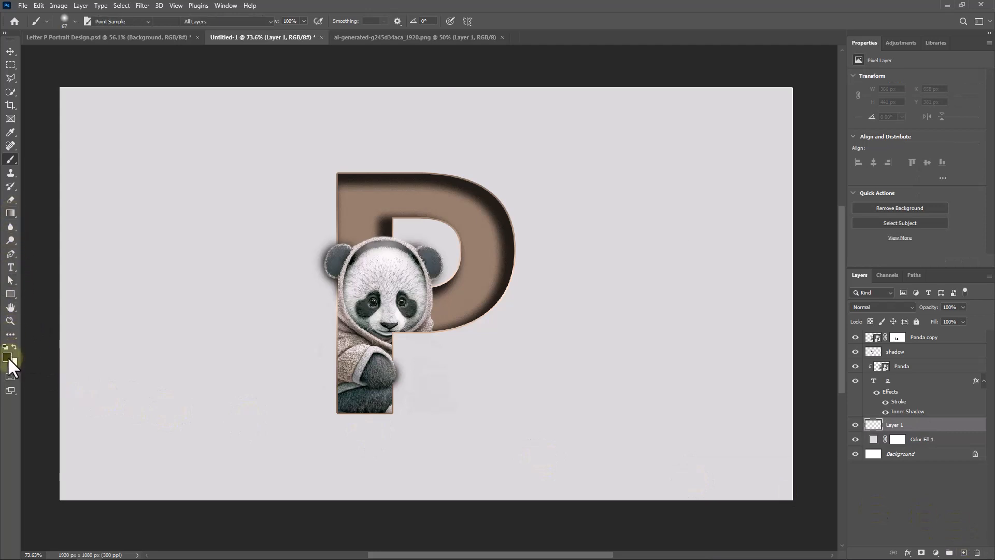
pyautogui.click(544, 397)
pyautogui.click(693, 283)
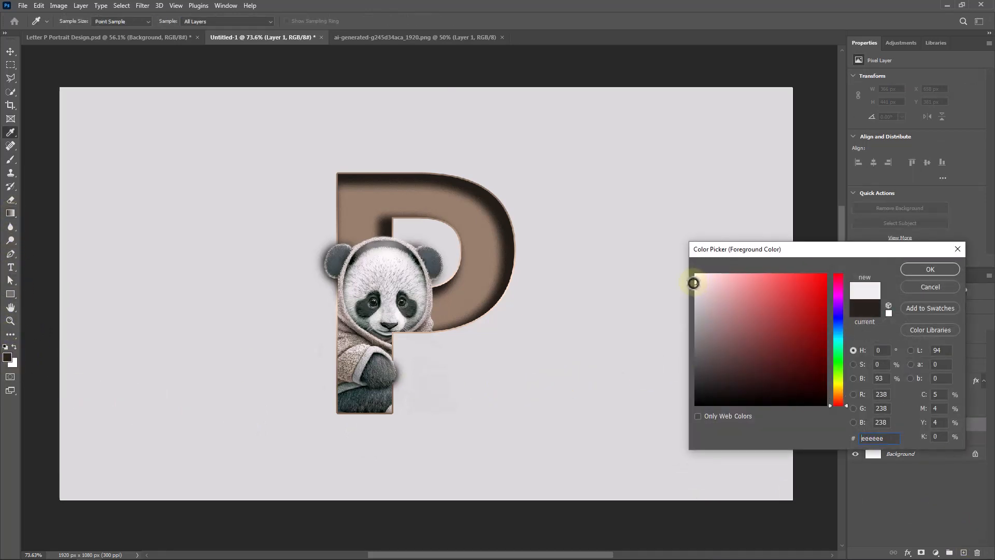
pyautogui.click(936, 268)
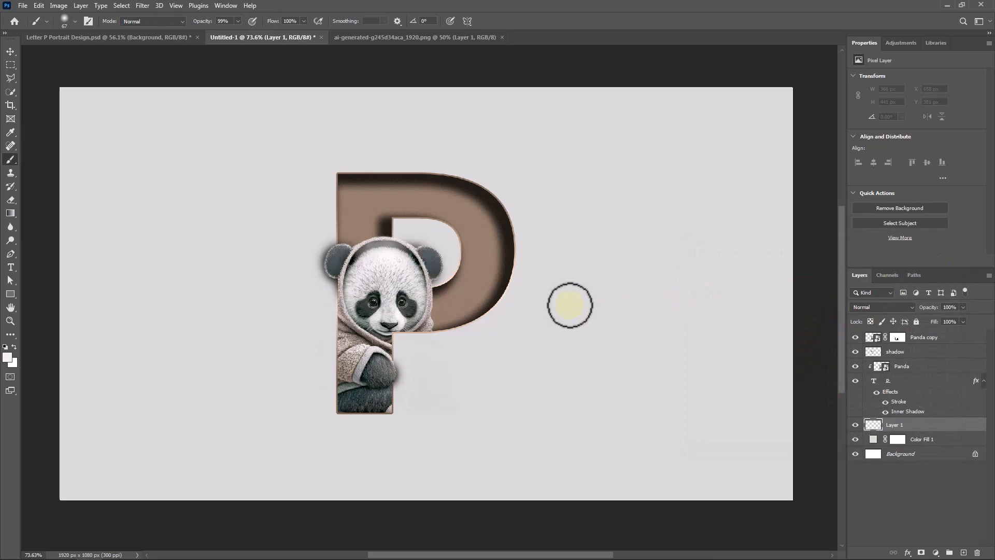
# - Paint a large soft glow behind the letter with a single dab of the Soft Round brush enlarged to about 1460 px
pyautogui.rightClick(540, 305)
pyautogui.click(585, 419)
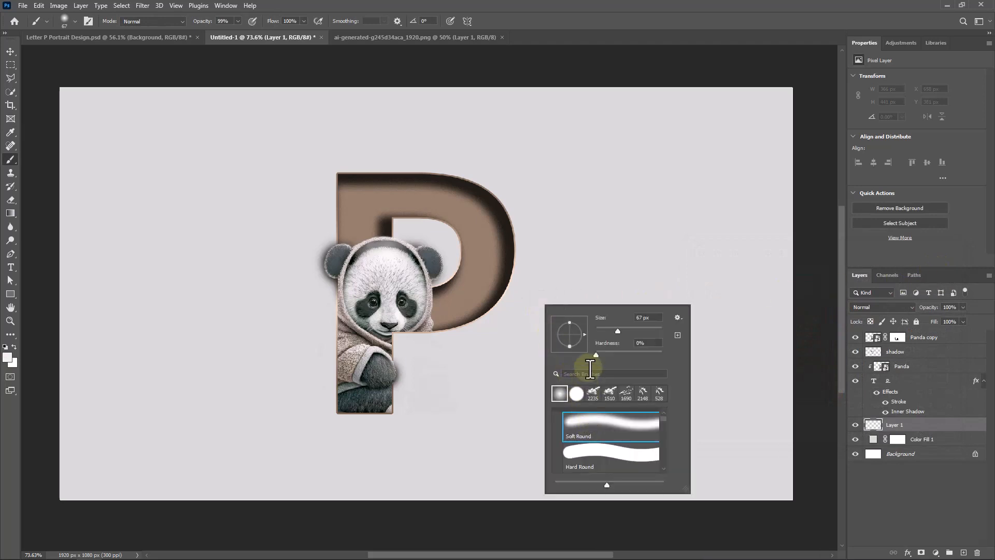
pyautogui.moveTo(633, 327); pyautogui.dragTo(648, 329)
pyautogui.click(585, 12)
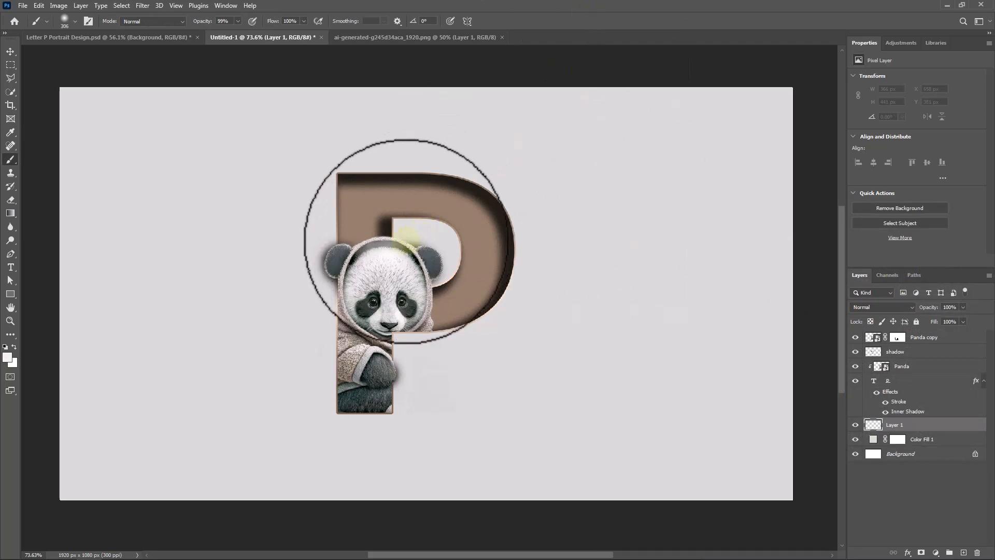
pyautogui.moveTo(379, 244); pyautogui.dragTo(569, 303)
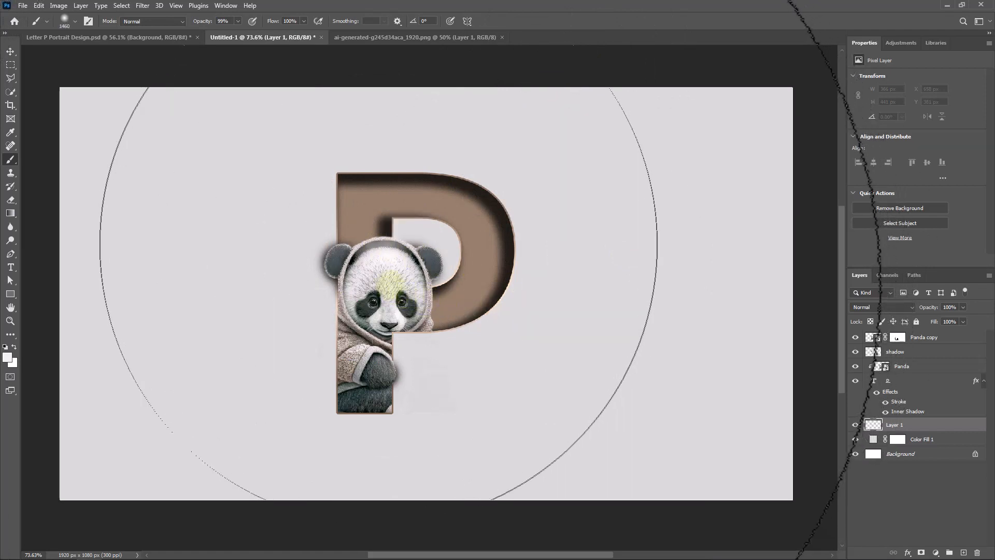
pyautogui.click(378, 243)
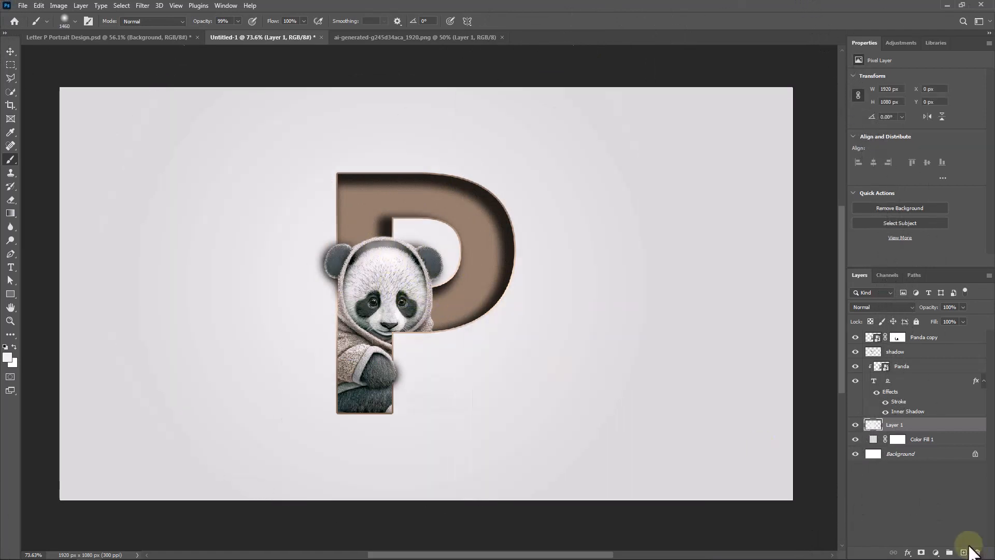
pyautogui.click(928, 505)
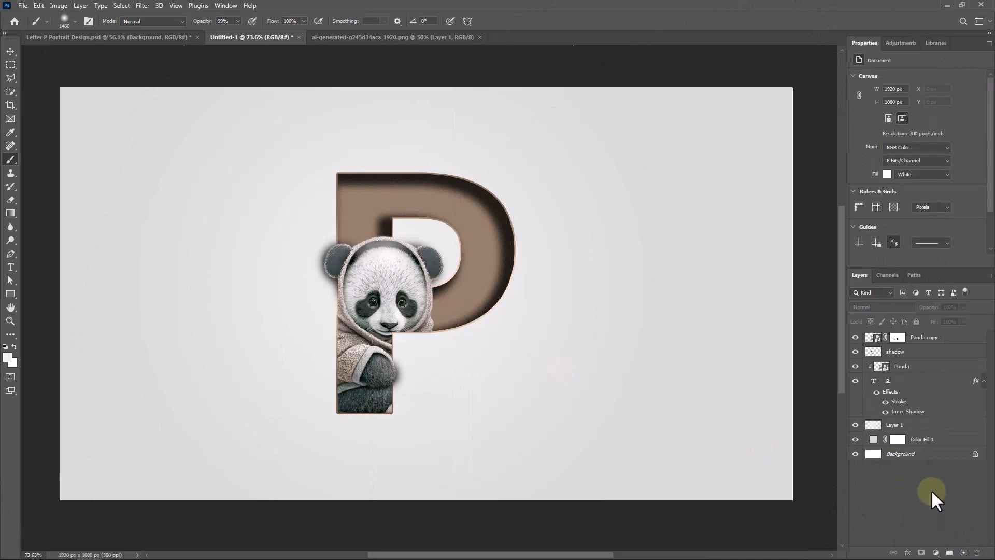
# - Add the text "CUTE PANDA" above the Panda copy layer in Source Sans Variable Regular at 9 pt
pyautogui.click(959, 347)
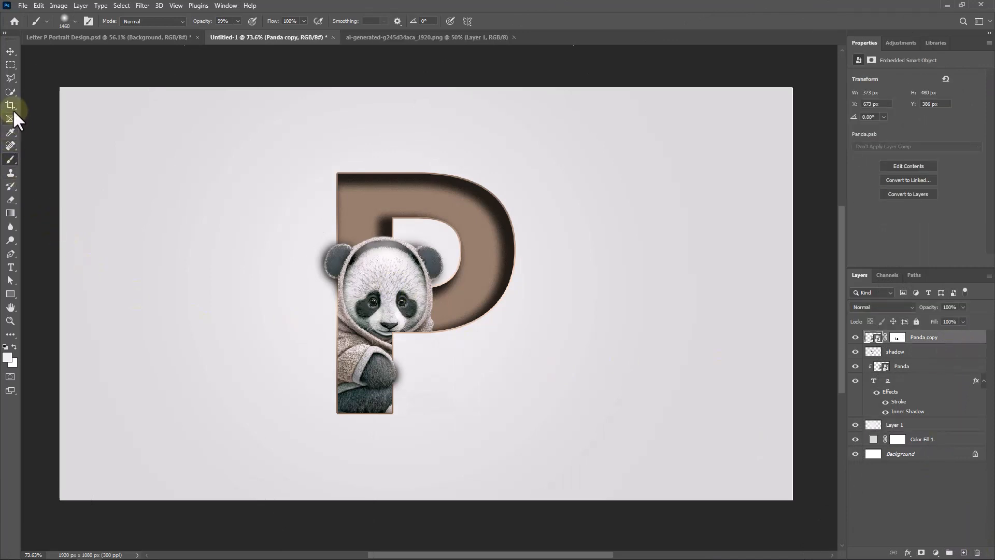
pyautogui.click(11, 263)
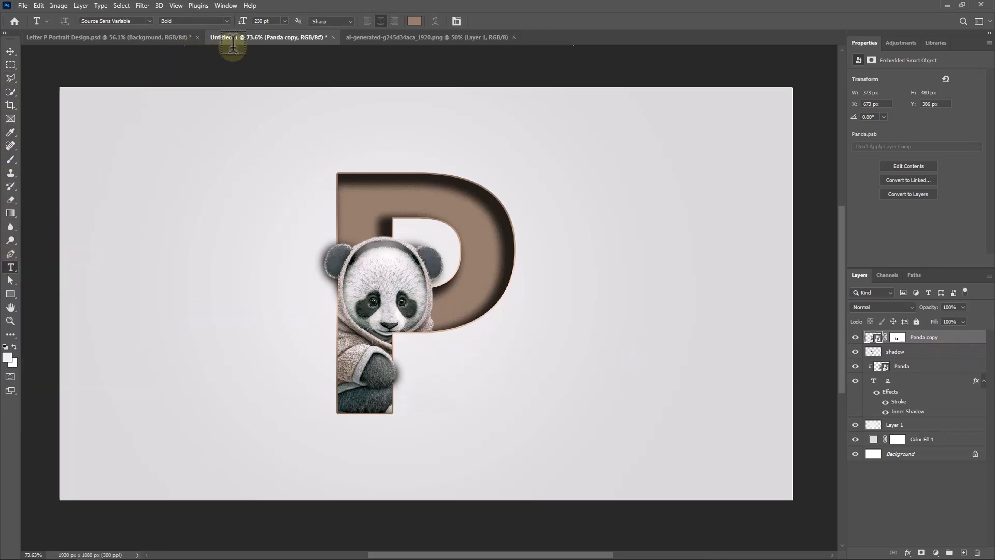
pyautogui.click(283, 21)
pyautogui.click(269, 47)
pyautogui.click(226, 20)
pyautogui.click(215, 47)
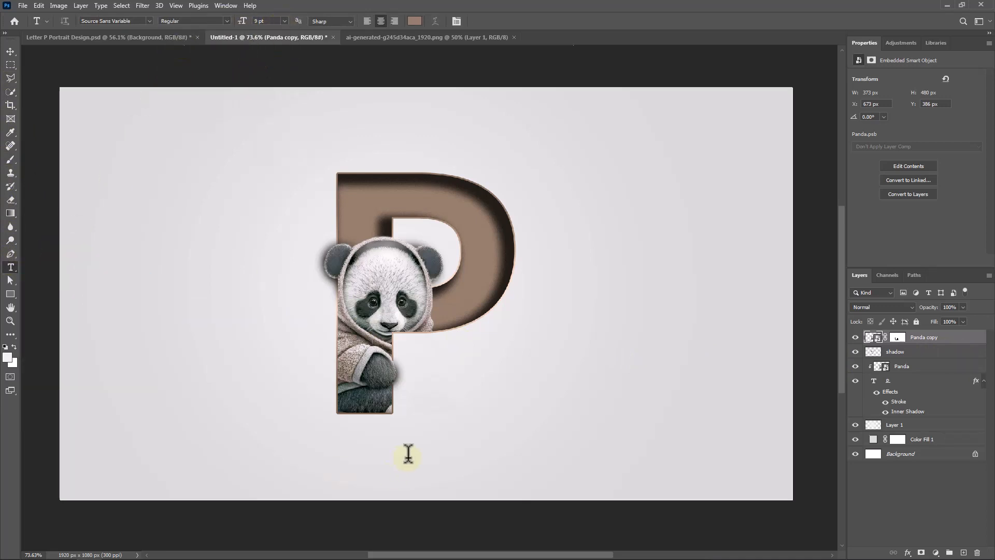
pyautogui.click(657, 435)
pyautogui.write('CUTE PANDA')
# - Set the "CUTE PANDA" text's tracking to 300 and its font size to 6 pt
pyautogui.hotkey('ctrl', 'a')
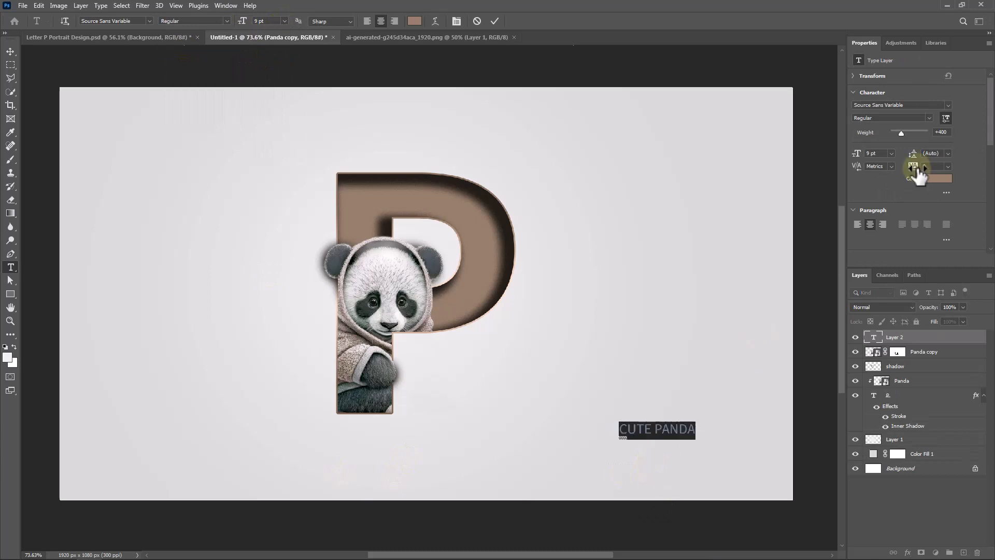
pyautogui.moveTo(915, 169); pyautogui.dragTo(923, 168)
pyautogui.click(284, 21)
pyautogui.click(268, 42)
pyautogui.click(284, 21)
pyautogui.click(267, 32)
pyautogui.click(495, 22)
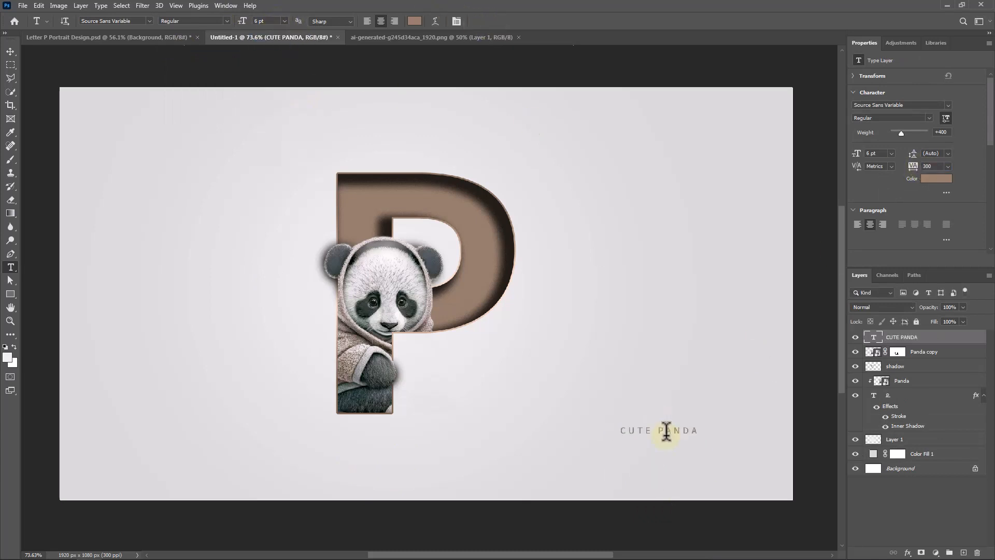
# - Move the "CUTE PANDA" text to the lower center of the canvas below the letter P and deselect all layers
pyautogui.press('v')
pyautogui.moveTo(666, 431); pyautogui.dragTo(434, 454)
pyautogui.click(894, 517)
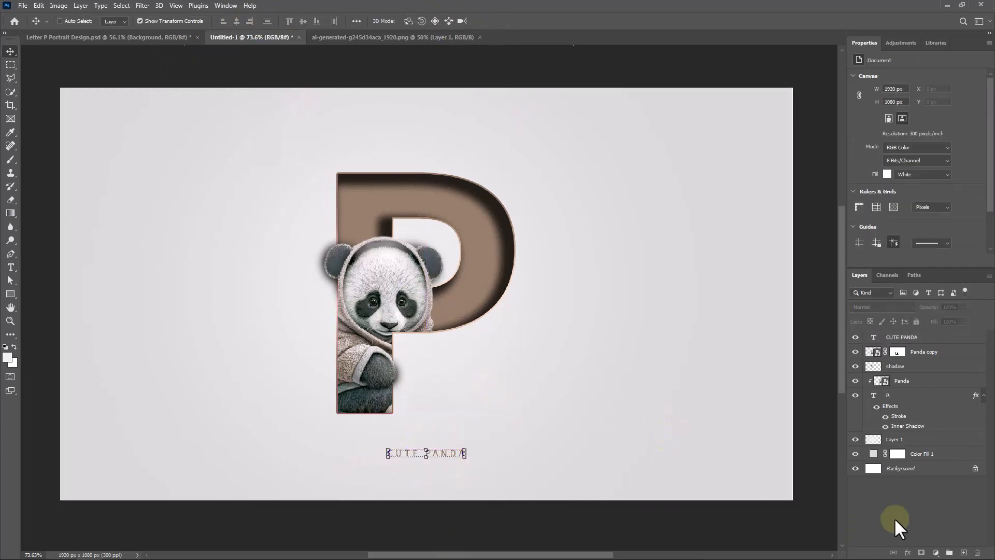